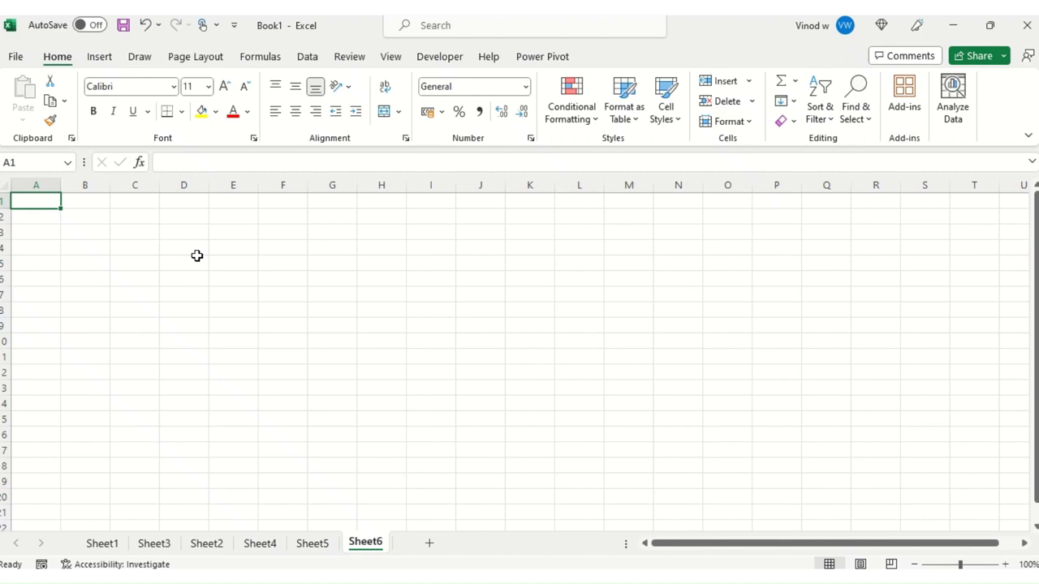
Step: Merge and center the cell ranges B3:E4 and B16:F18 as blocks for a header and a footer
{"action": "left_click_drag", "start_coordinate": [96, 230], "coordinate": [251, 244]}
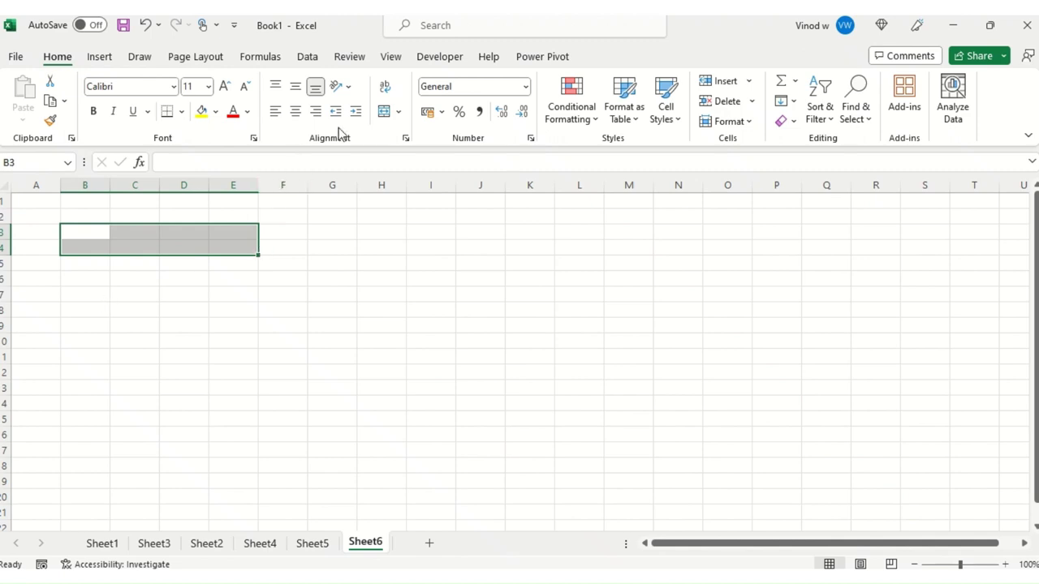
{"action": "left_click", "coordinate": [384, 113]}
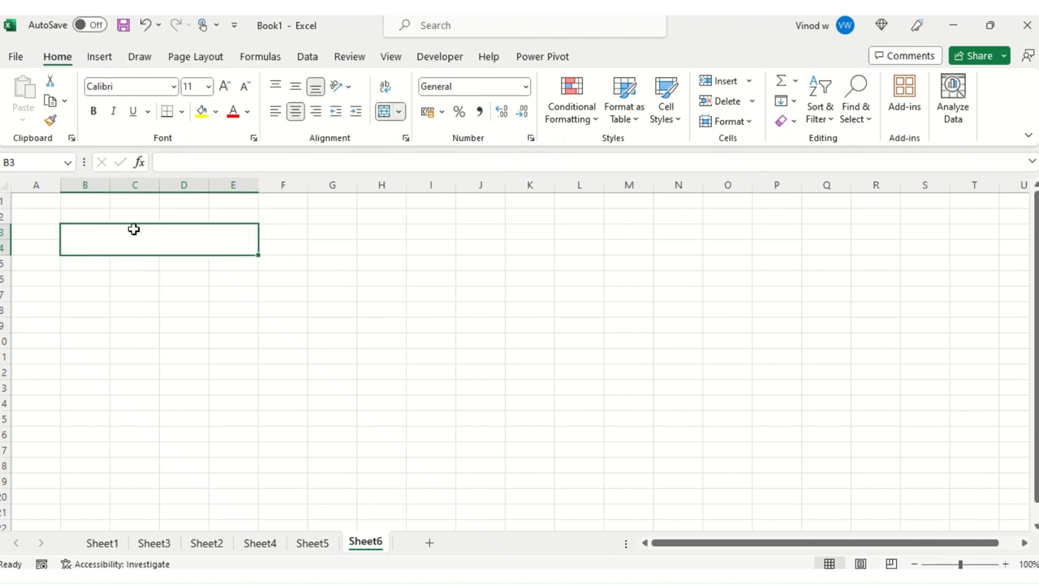
{"action": "left_click_drag", "start_coordinate": [82, 433], "coordinate": [261, 459]}
{"action": "left_click", "coordinate": [384, 111]}
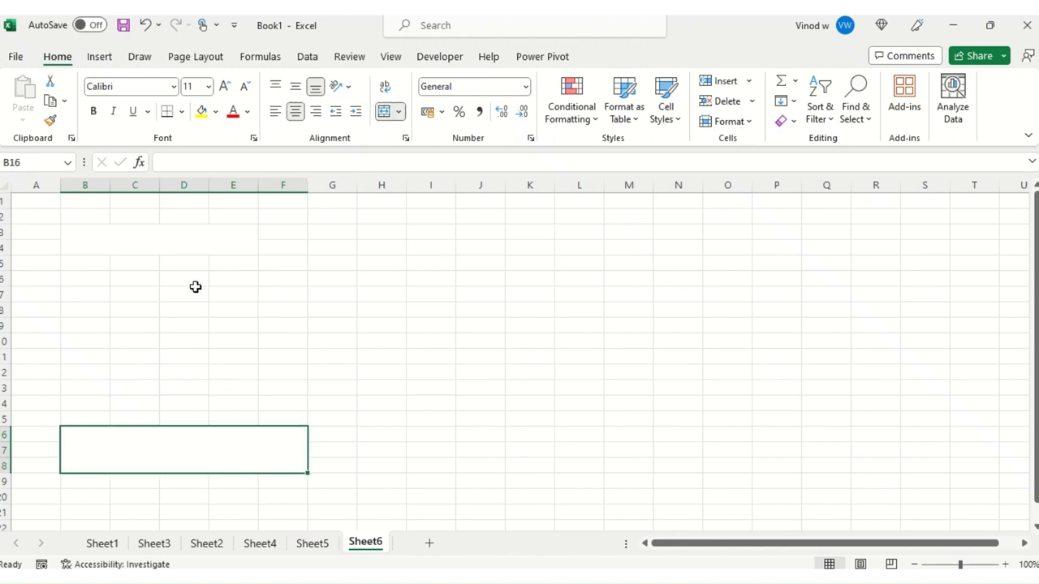
Step: Enter the text "header" in the merged block at B3
{"action": "left_click", "coordinate": [205, 256]}
{"action": "type", "text": "header"}
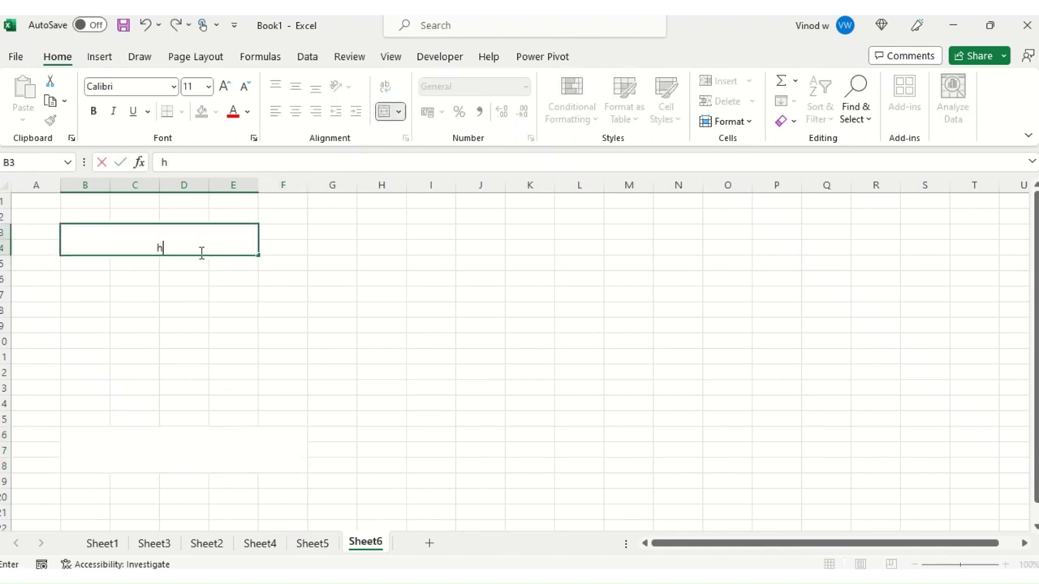
{"action": "key", "text": "Return"}
Step: Enter the text "footer" in the merged block at B16
{"action": "key", "text": "Down"}
{"action": "key", "text": "Down"}
{"action": "key", "text": "Down"}
{"action": "key", "text": "Down"}
{"action": "key", "text": "Down"}
{"action": "key", "text": "Down"}
{"action": "key", "text": "Down"}
{"action": "key", "text": "Down"}
{"action": "key", "text": "Down"}
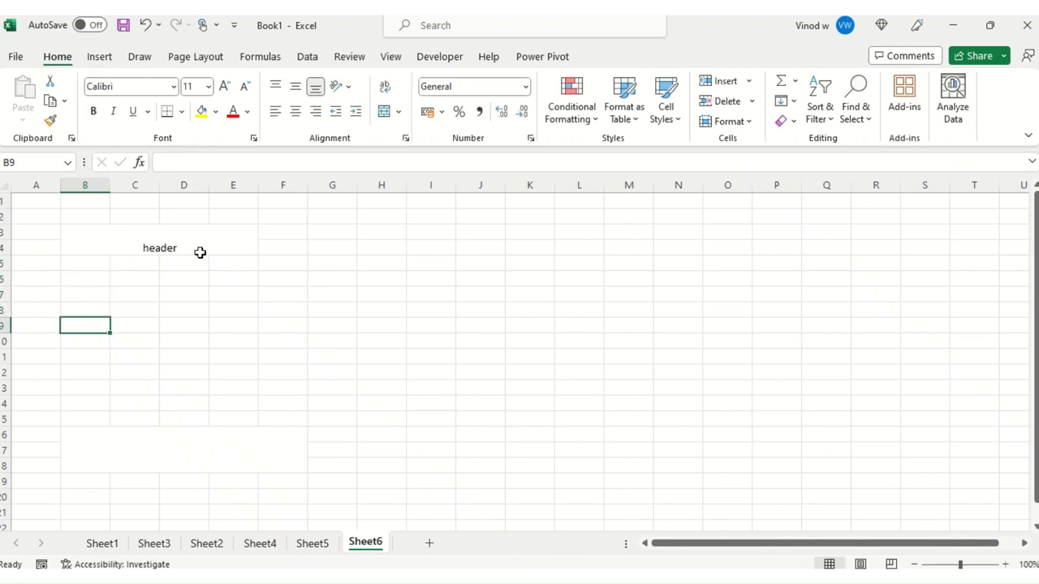
{"action": "key", "text": "Down"}
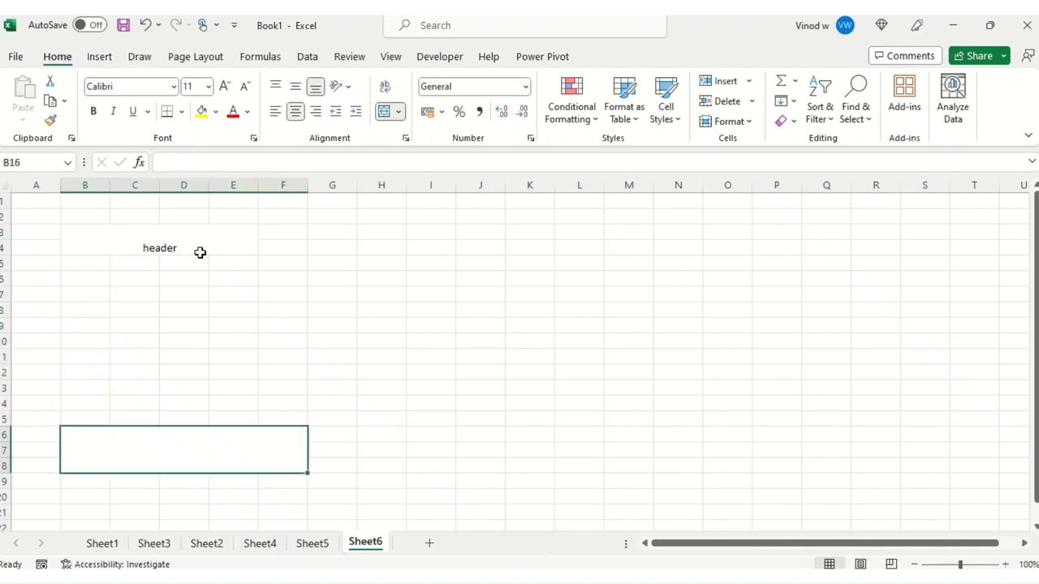
{"action": "type", "text": "footer"}
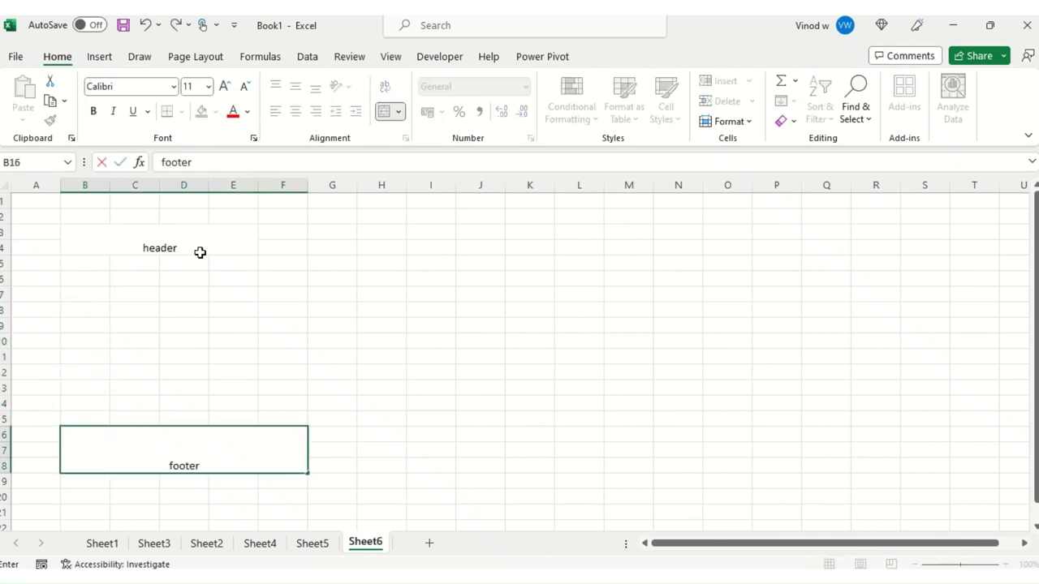
{"action": "key", "text": "Return"}
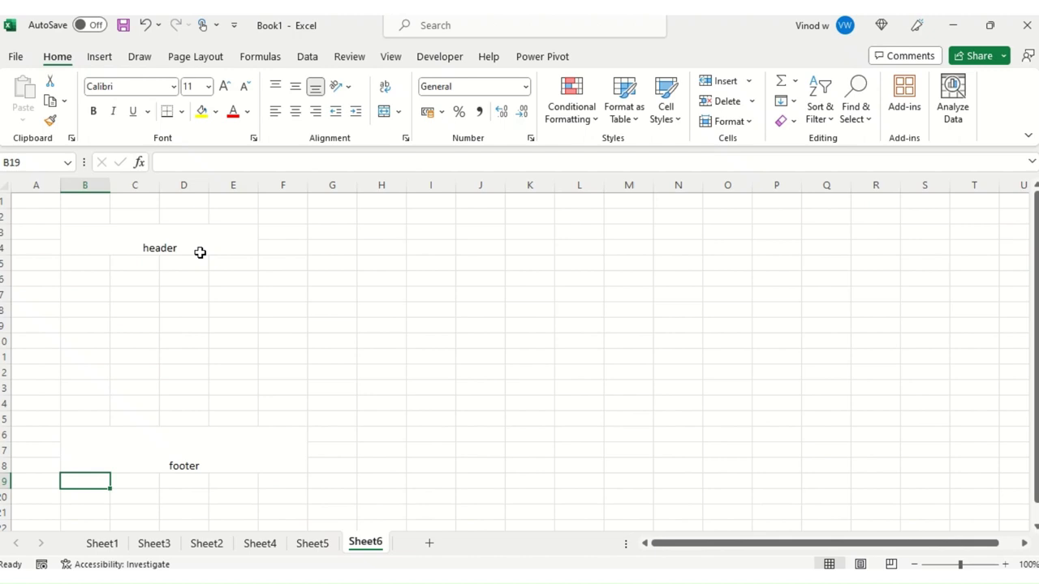
Step: Check in the print preview where the typed header and footer land on the page, and return to the sheet
{"action": "key", "text": "ctrl+p"}
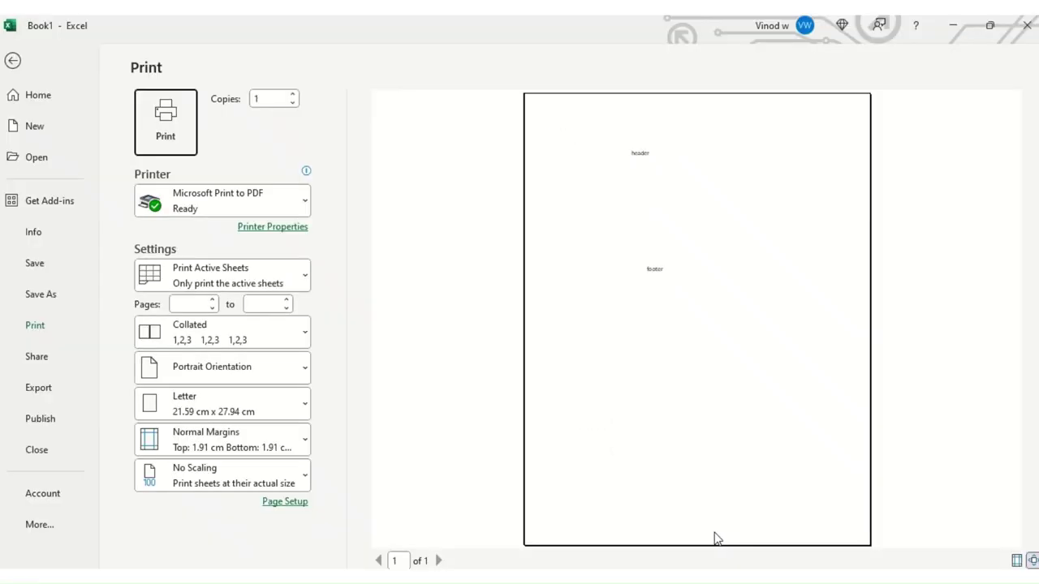
{"action": "key", "text": "Escape"}
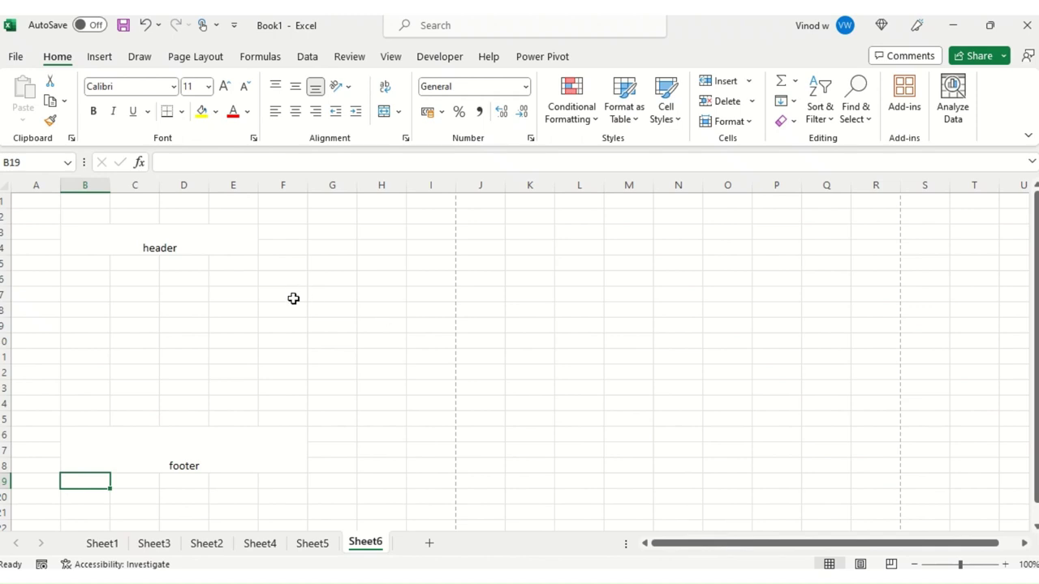
{"action": "left_click", "coordinate": [292, 298]}
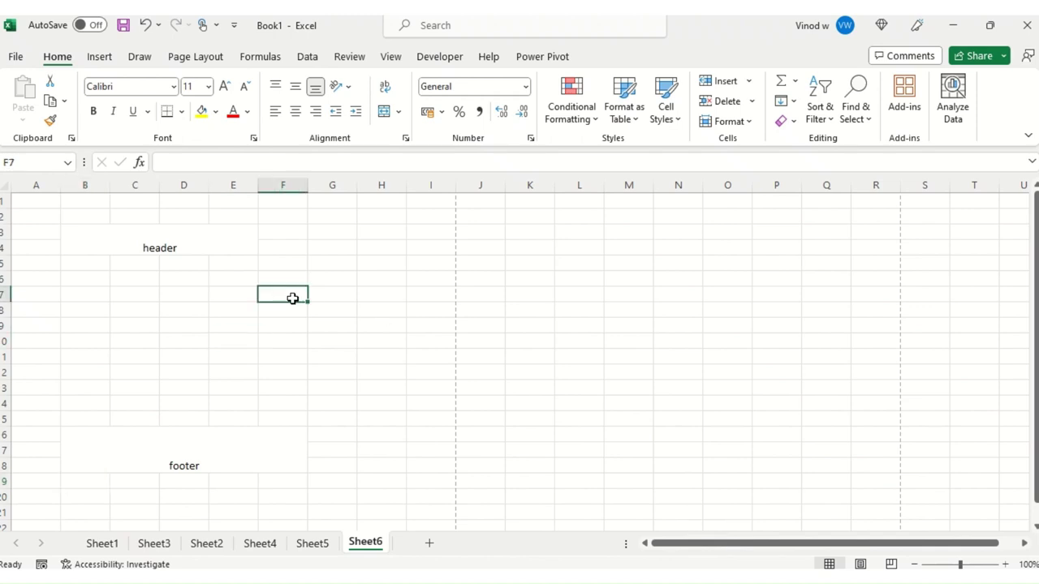
{"action": "left_click", "coordinate": [197, 234]}
Step: Add a new worksheet, Sheet7, and insert a header and footer on it
{"action": "left_click", "coordinate": [432, 545]}
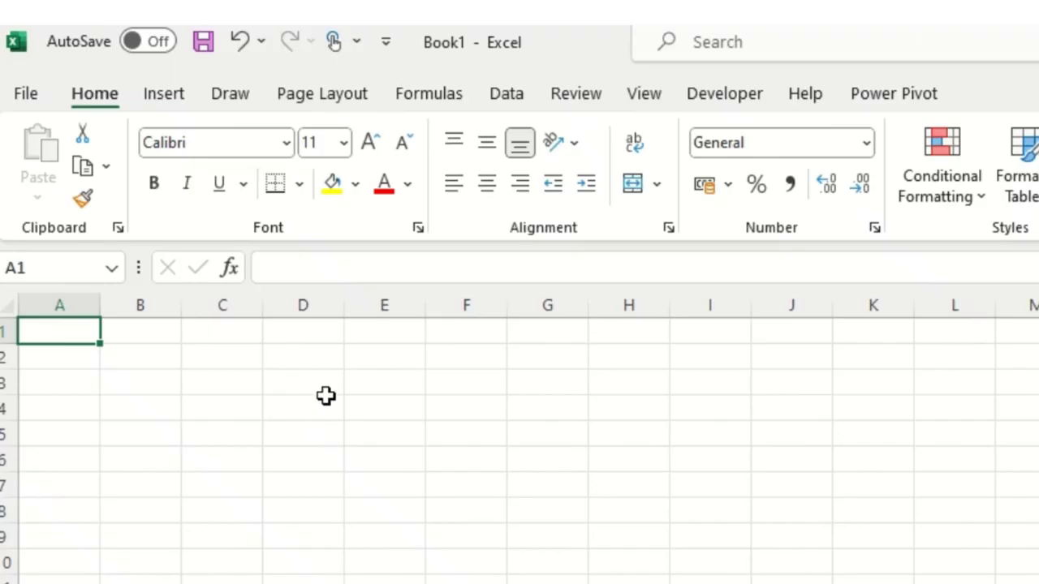
{"action": "left_click", "coordinate": [178, 104]}
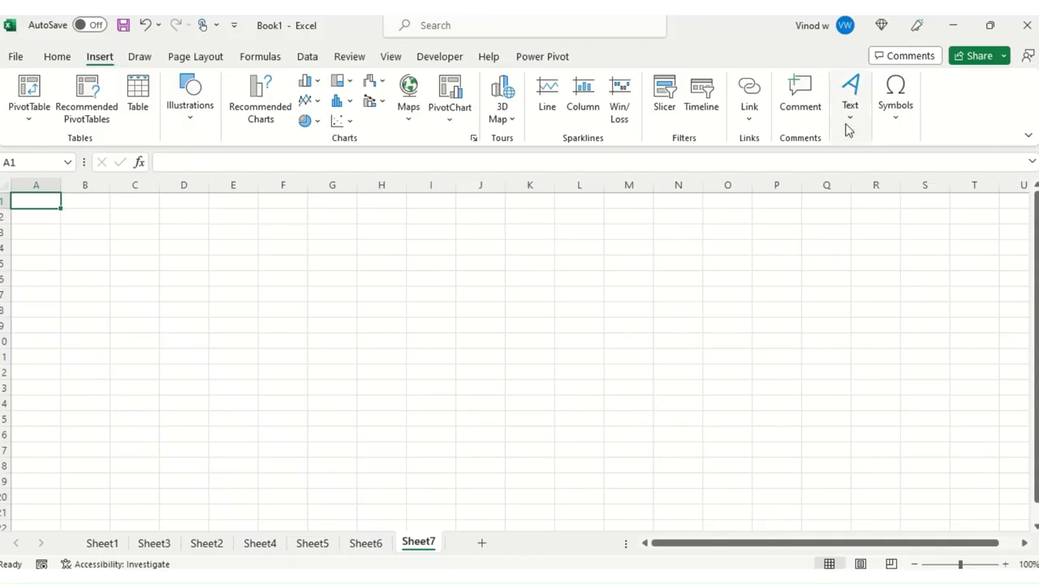
{"action": "left_click", "coordinate": [848, 128]}
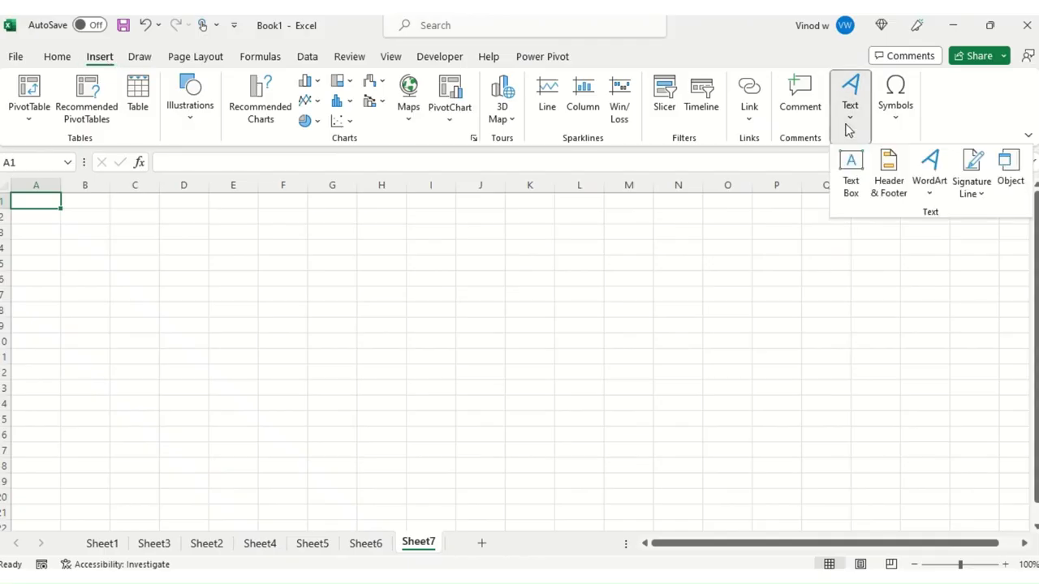
{"action": "left_click", "coordinate": [887, 200]}
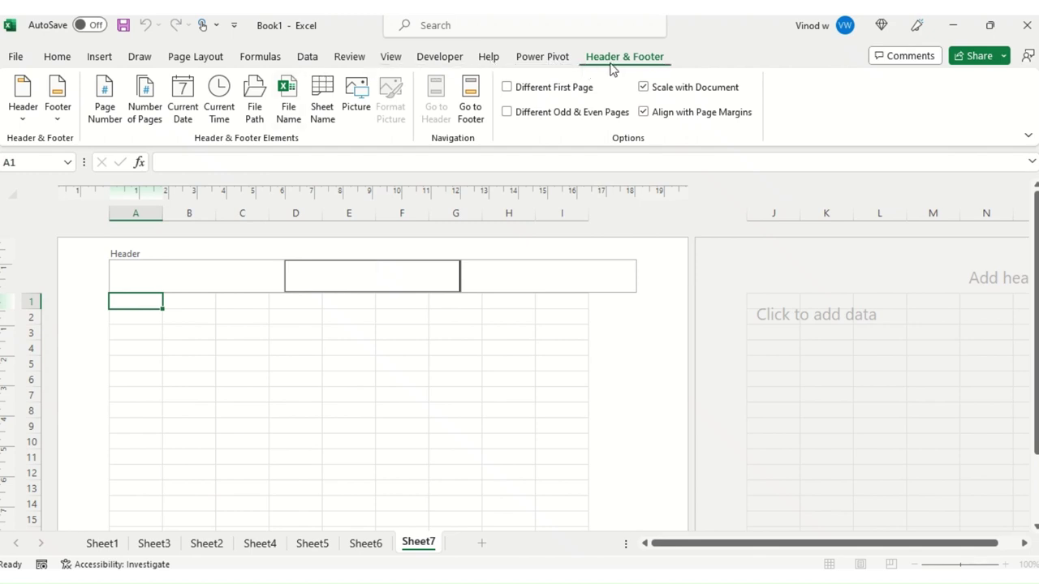
Step: Add another worksheet, Sheet8, and insert a header and footer on it
{"action": "left_click", "coordinate": [481, 544]}
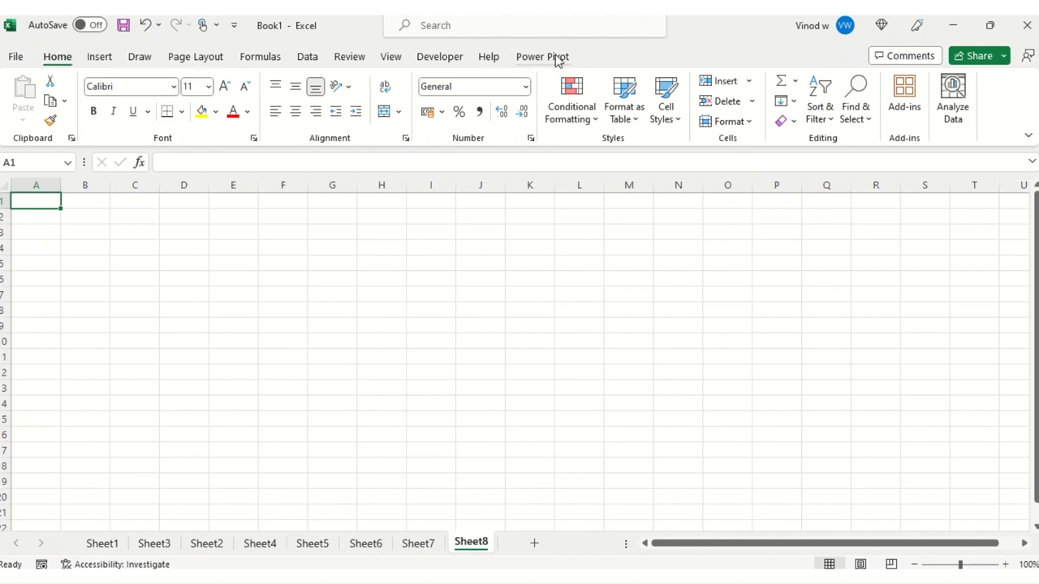
{"action": "left_click", "coordinate": [99, 57]}
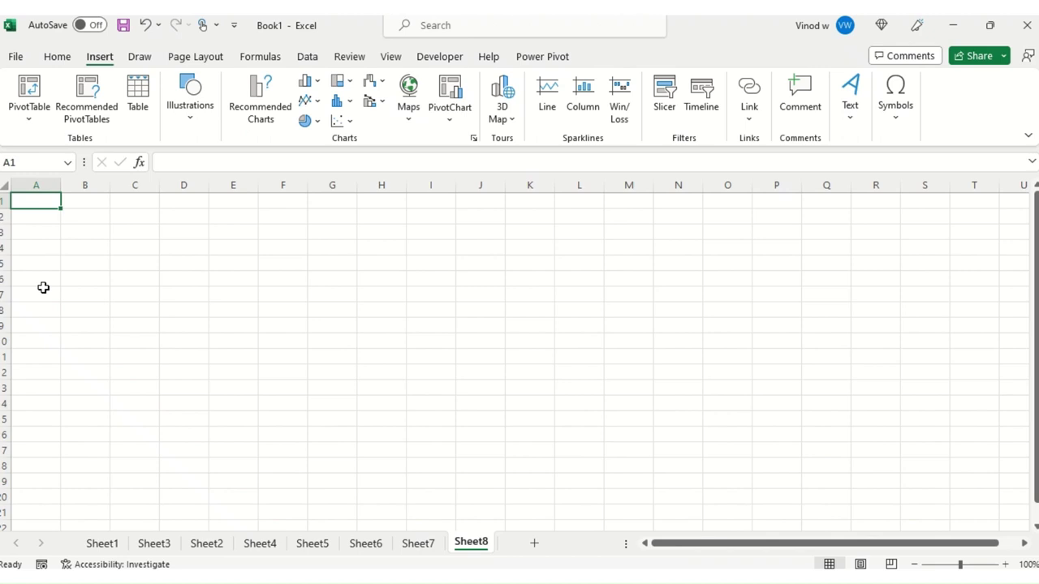
{"action": "left_click", "coordinate": [850, 95]}
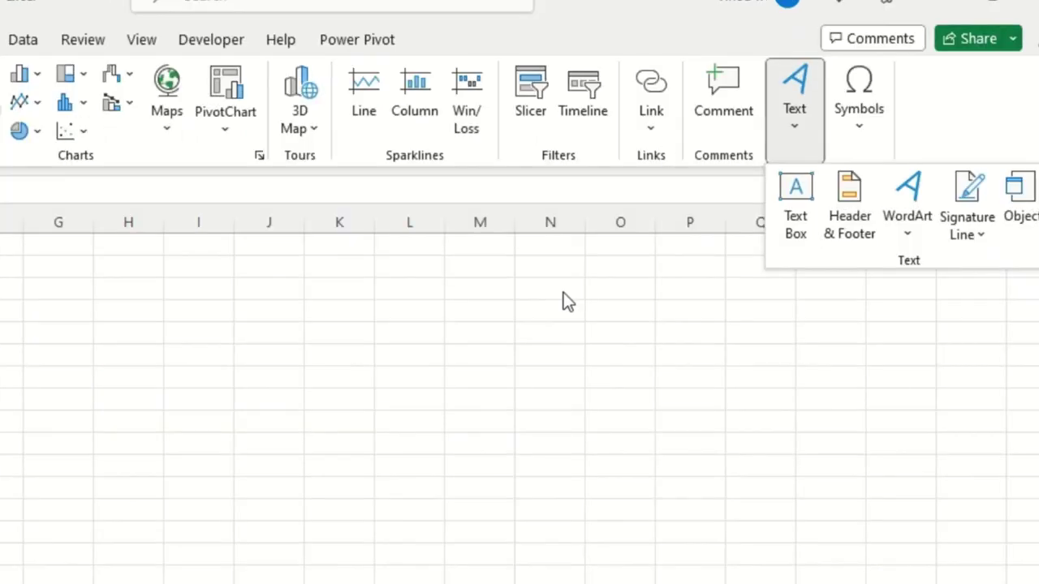
{"action": "left_click", "coordinate": [851, 203]}
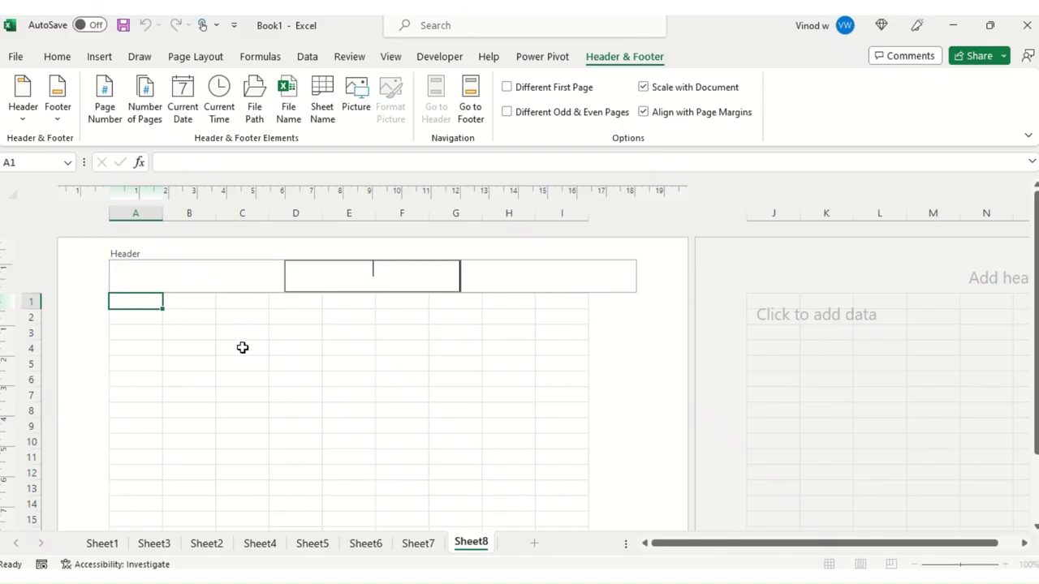
Step: Examine the left, center and right sections of Sheet8's header, ending with the center section active
{"action": "left_click", "coordinate": [325, 361]}
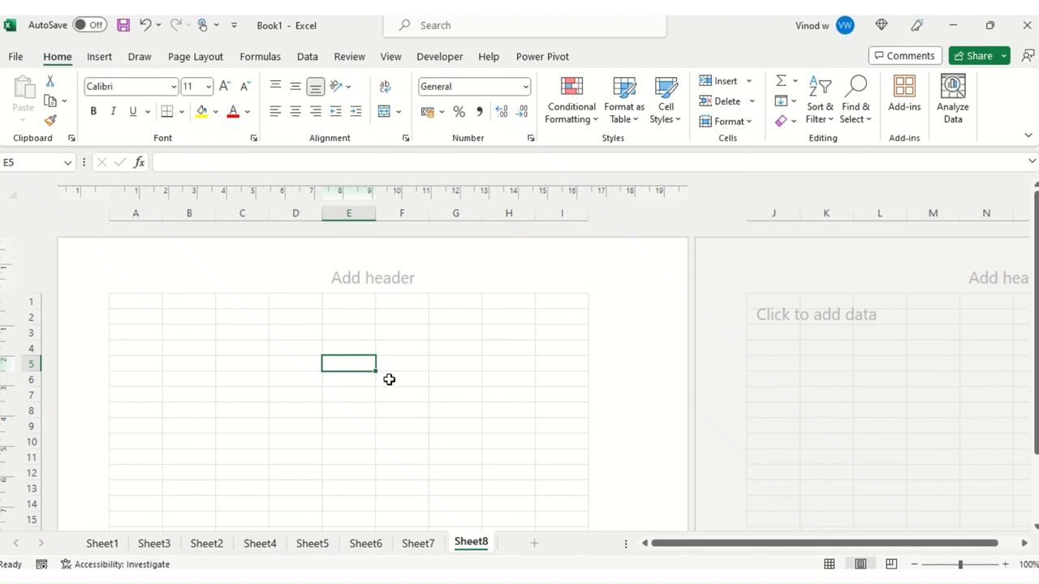
{"action": "left_click", "coordinate": [383, 271]}
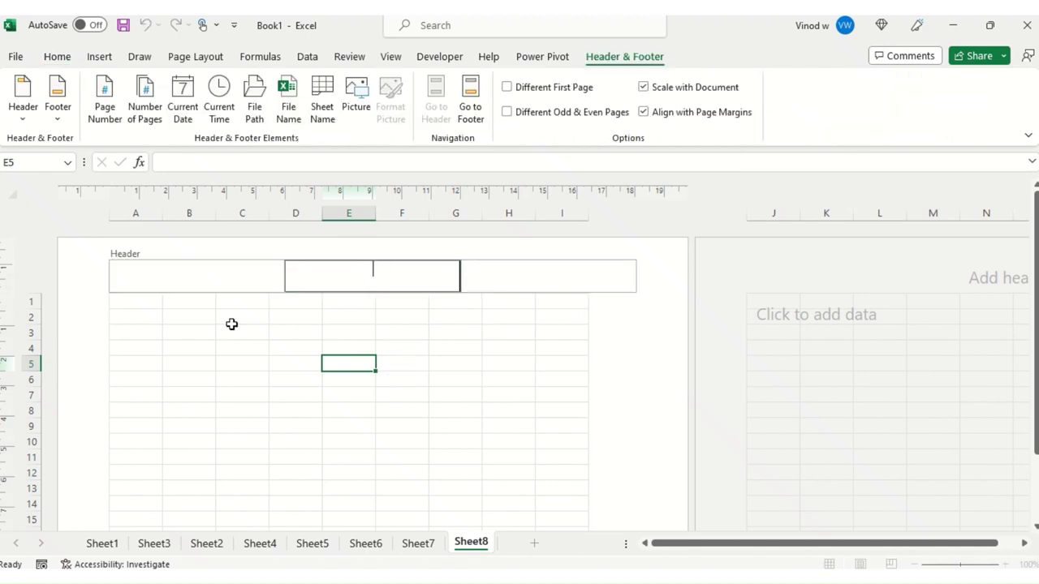
{"action": "left_click", "coordinate": [160, 284]}
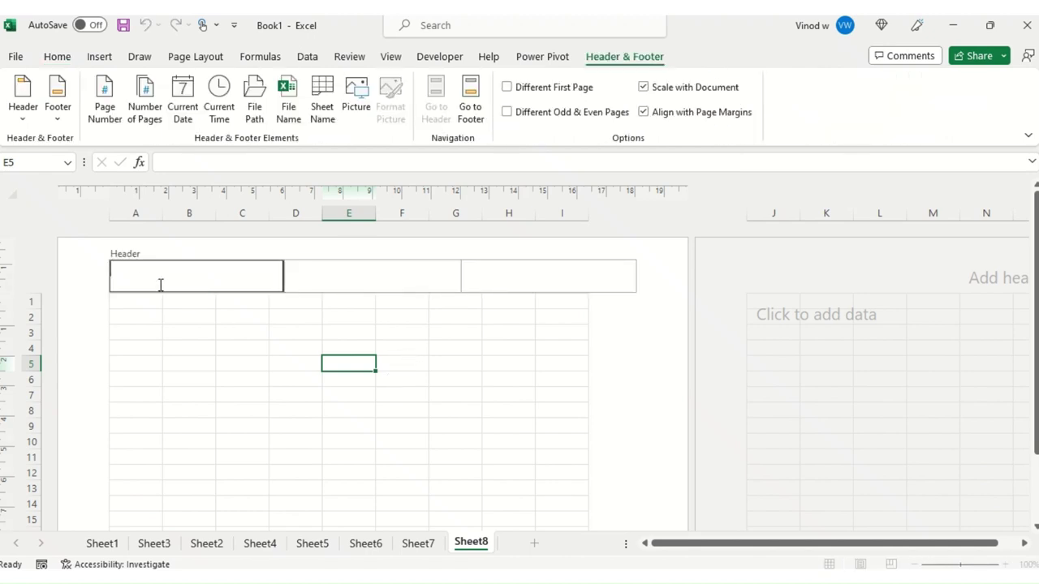
{"action": "left_click", "coordinate": [374, 281]}
{"action": "left_click", "coordinate": [514, 274]}
{"action": "left_click", "coordinate": [342, 281]}
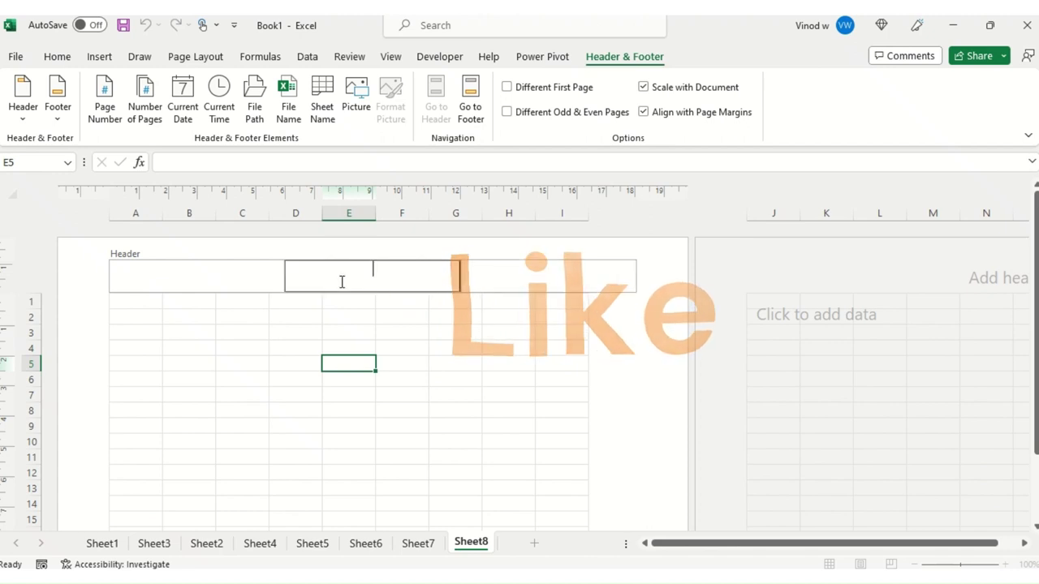
{"action": "left_click", "coordinate": [205, 278]}
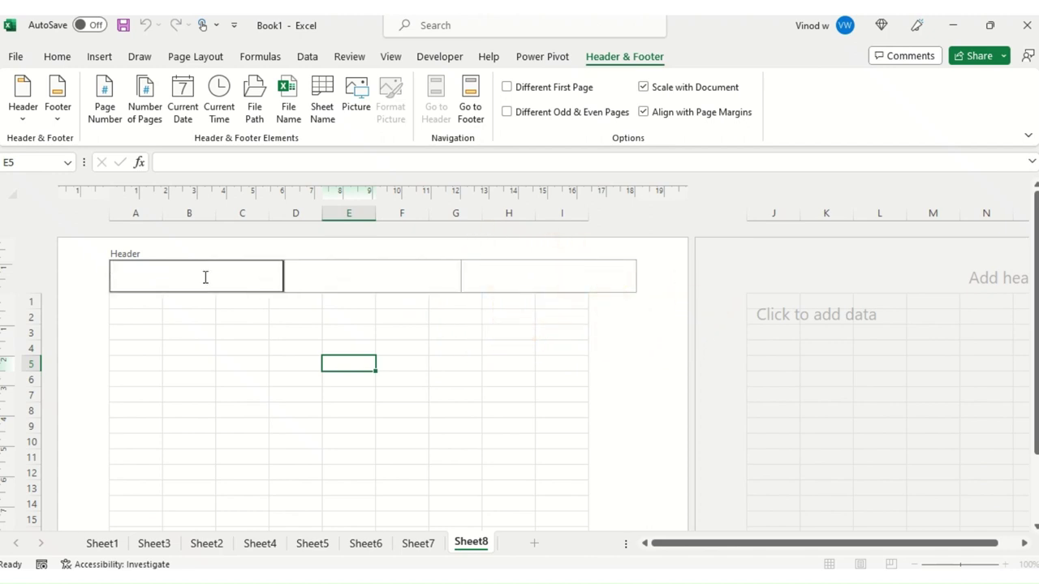
{"action": "left_click", "coordinate": [355, 277]}
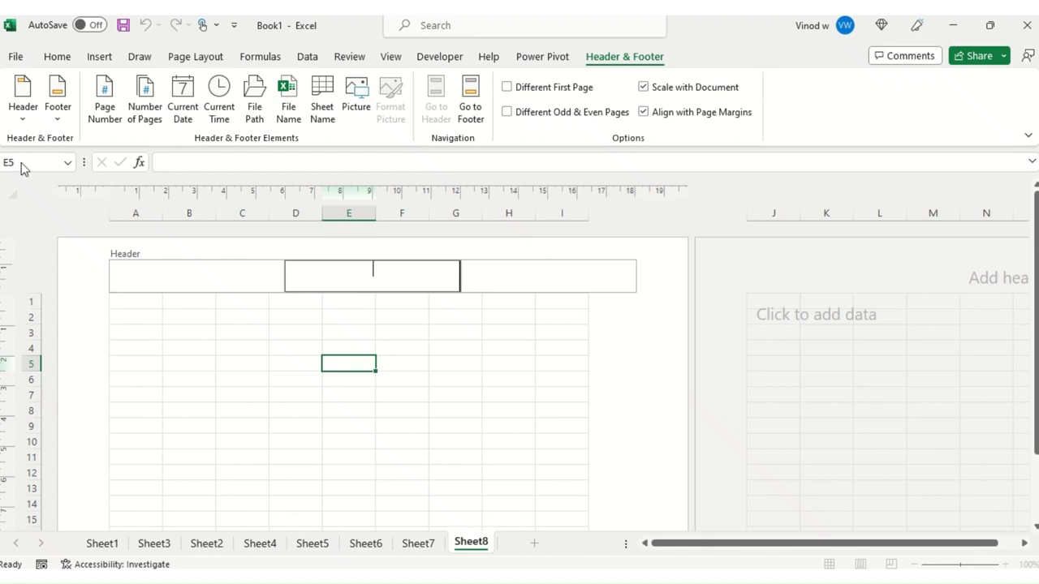
Step: Try the preset "Page 1" header on Sheet8, and delete its text from the center section
{"action": "left_click", "coordinate": [24, 120]}
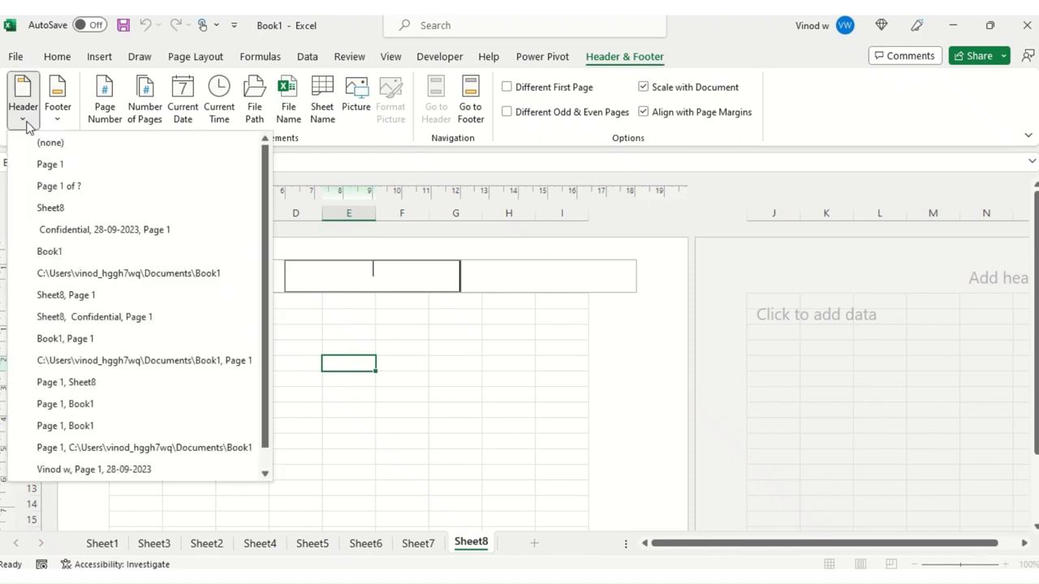
{"action": "left_click", "coordinate": [57, 165]}
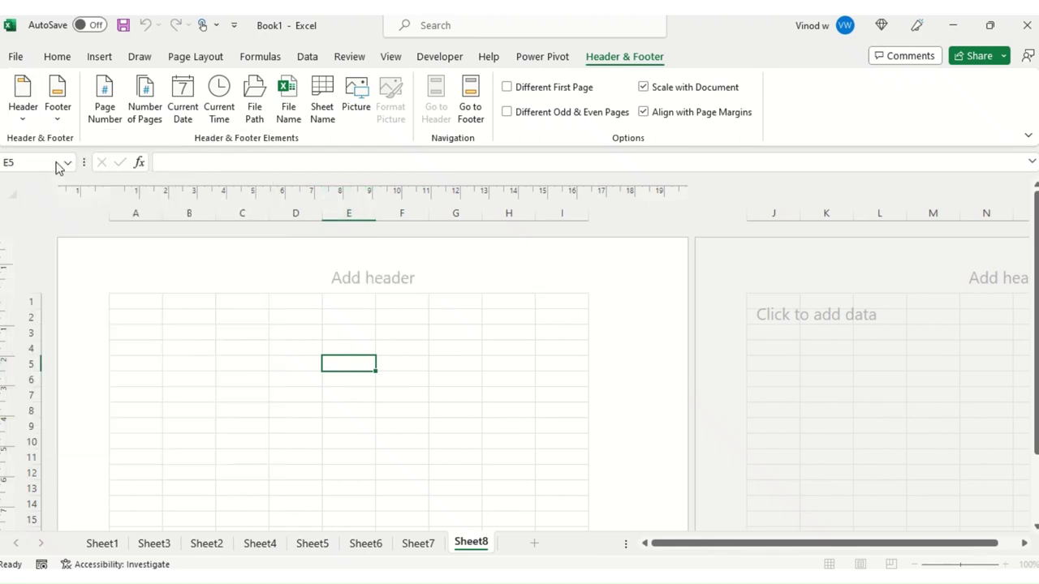
{"action": "left_click", "coordinate": [331, 257]}
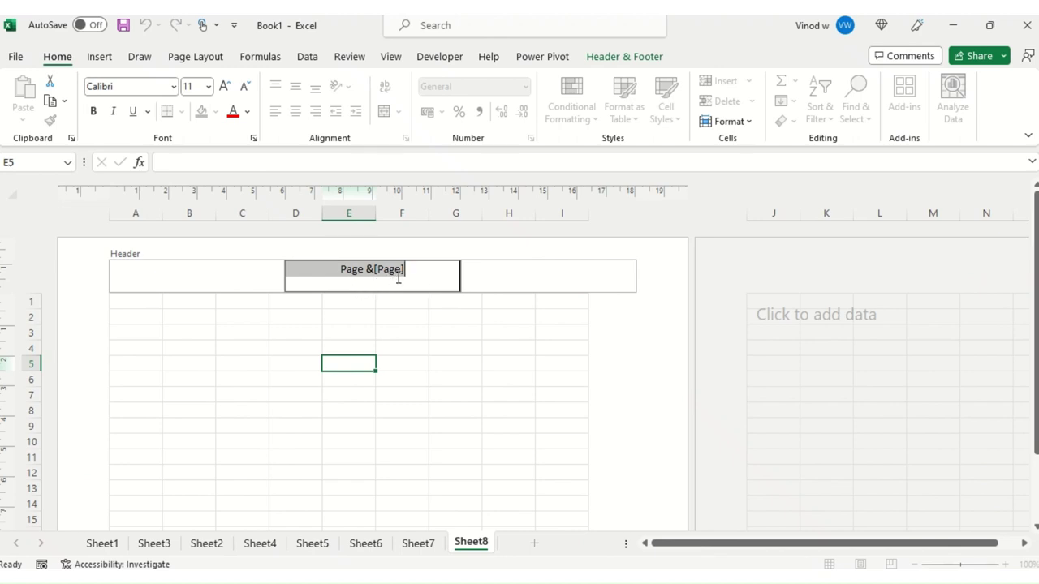
{"action": "left_click", "coordinate": [418, 345]}
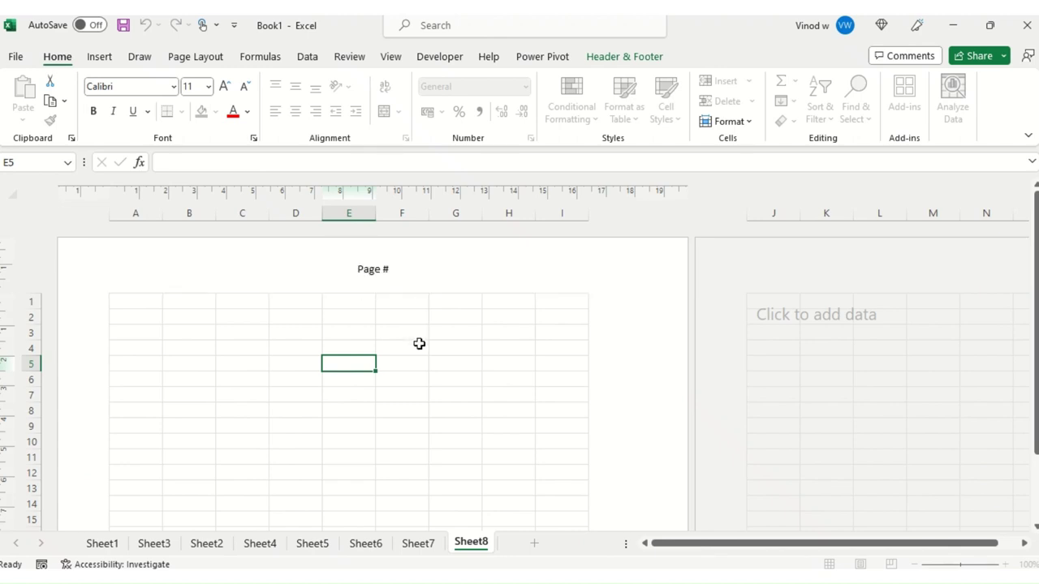
{"action": "left_click", "coordinate": [395, 285]}
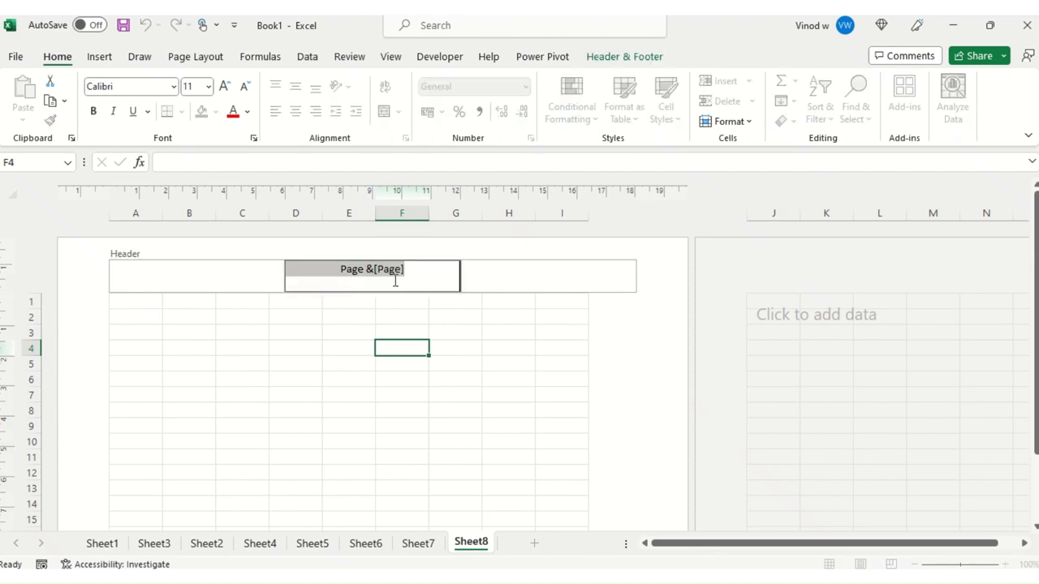
{"action": "key", "text": "Delete"}
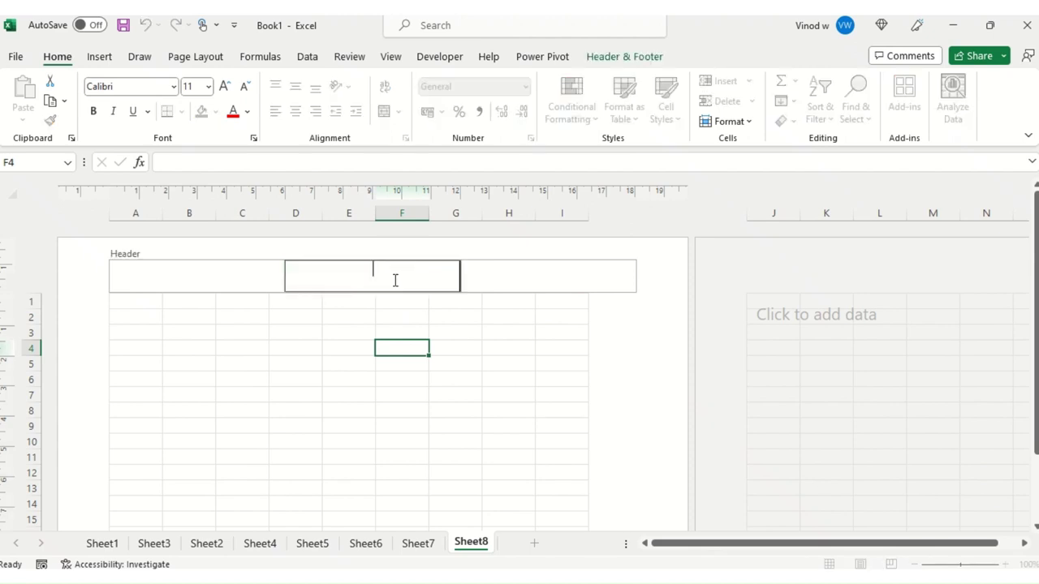
Step: Apply the preset "Page 1" header to Sheet8 and return to the worksheet cells
{"action": "left_click", "coordinate": [598, 64]}
{"action": "left_click", "coordinate": [24, 117]}
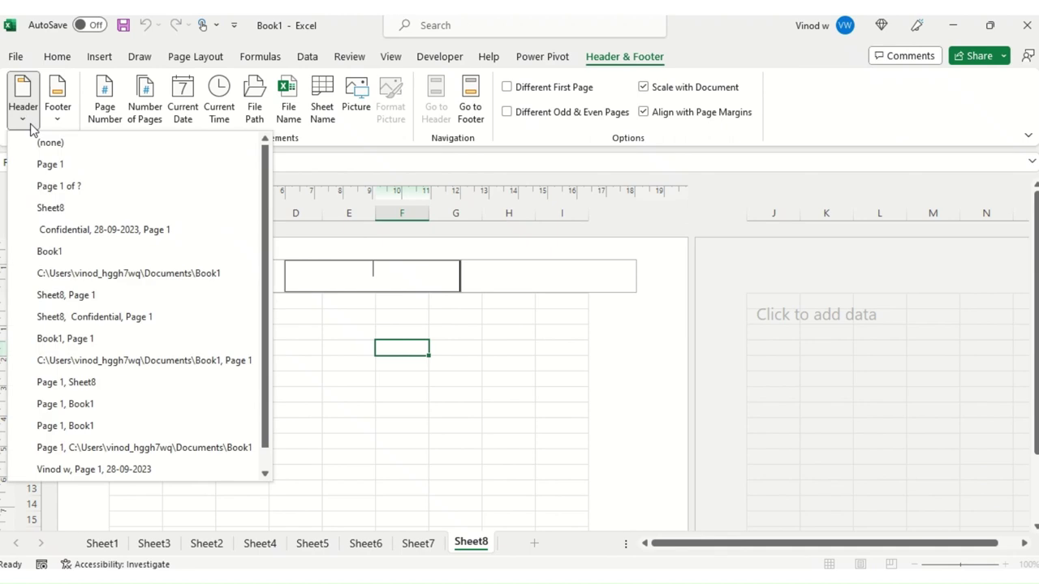
{"action": "left_click", "coordinate": [69, 162]}
{"action": "left_click", "coordinate": [322, 348]}
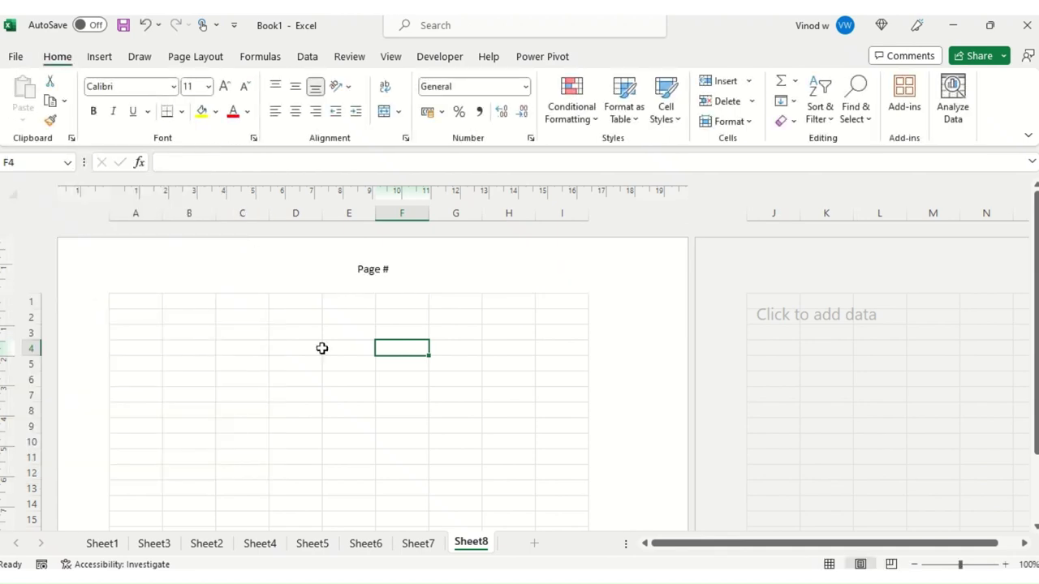
{"action": "left_click", "coordinate": [506, 276]}
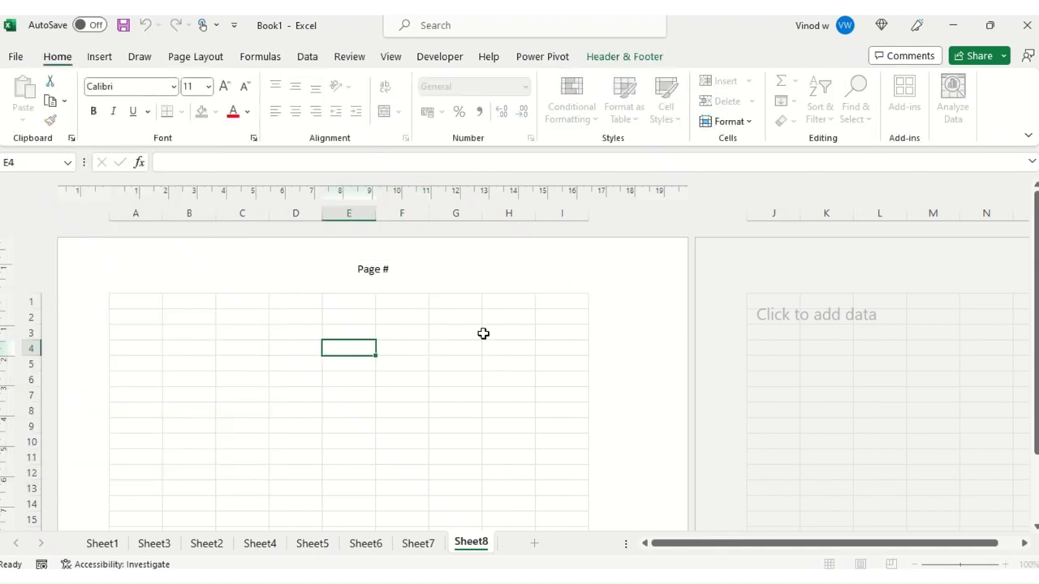
{"action": "left_click", "coordinate": [482, 333]}
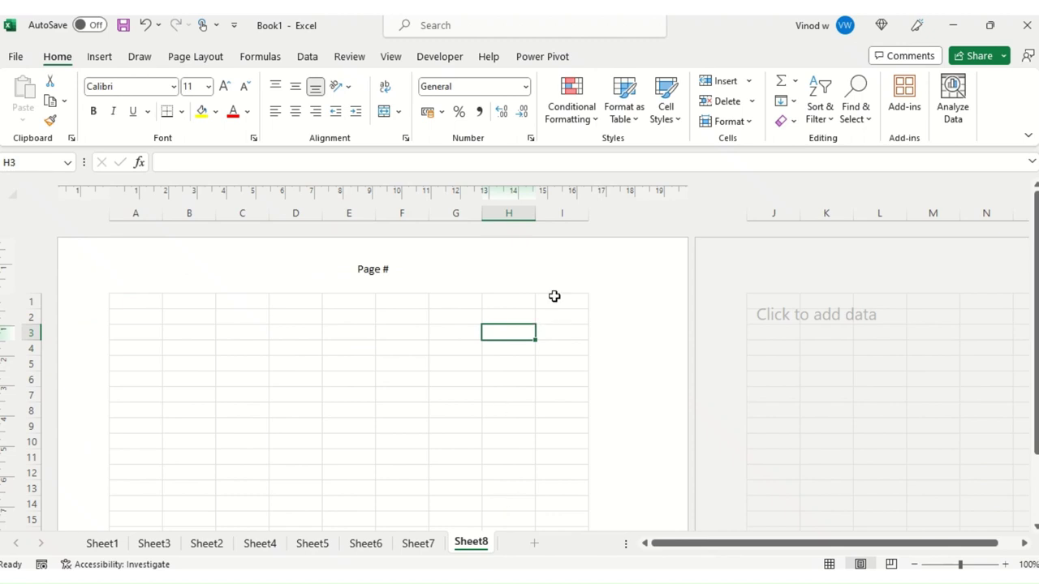
Step: Try the preset "Confidential, 28-09-2023, Page 1" header on Sheet8, and delete the page number from its right section
{"action": "left_click", "coordinate": [523, 272]}
{"action": "left_click", "coordinate": [624, 56]}
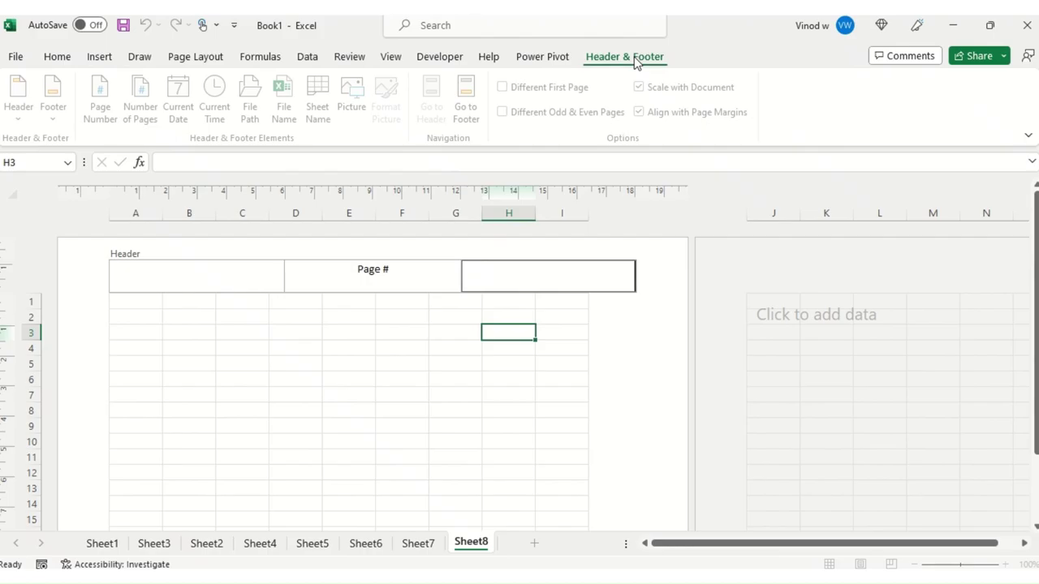
{"action": "left_click", "coordinate": [29, 119]}
{"action": "left_click", "coordinate": [101, 363]}
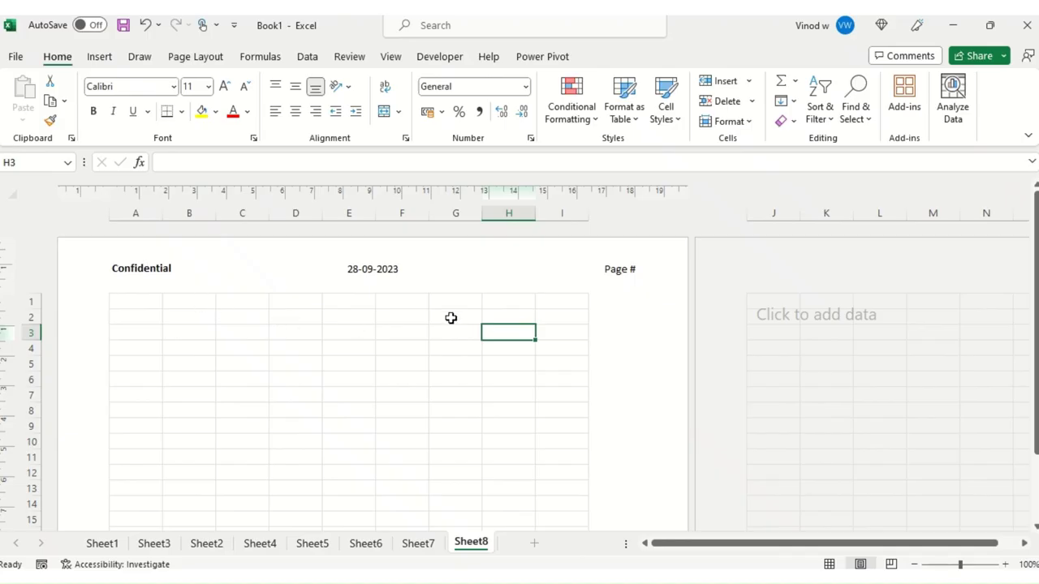
{"action": "left_click", "coordinate": [928, 448]}
{"action": "key", "text": "Delete"}
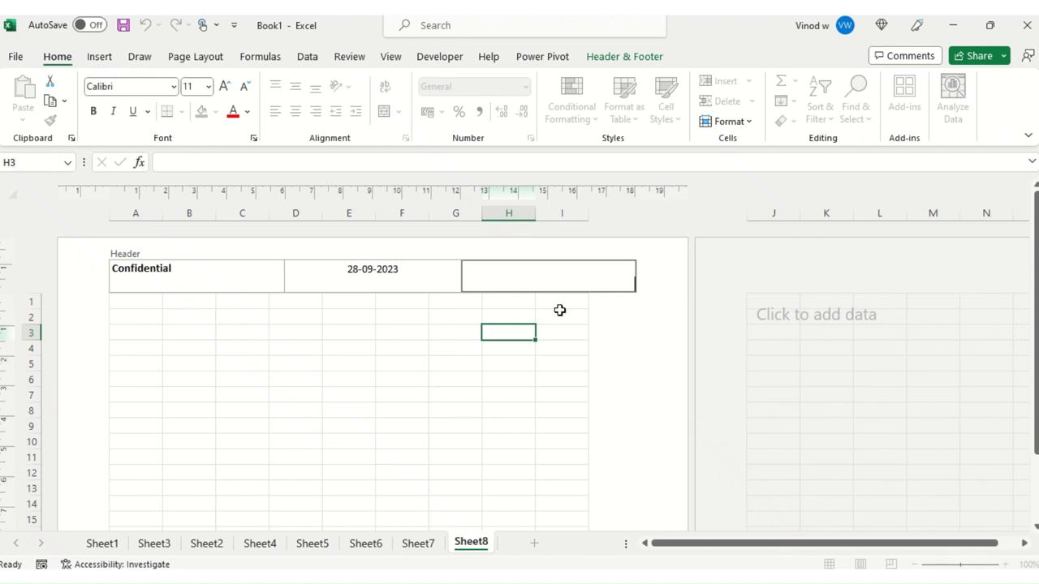
{"action": "left_click", "coordinate": [542, 351]}
Step: Apply the preset header made of the author's name, "Page 1" and the date 28-09-2023 to Sheet8
{"action": "left_click", "coordinate": [566, 283]}
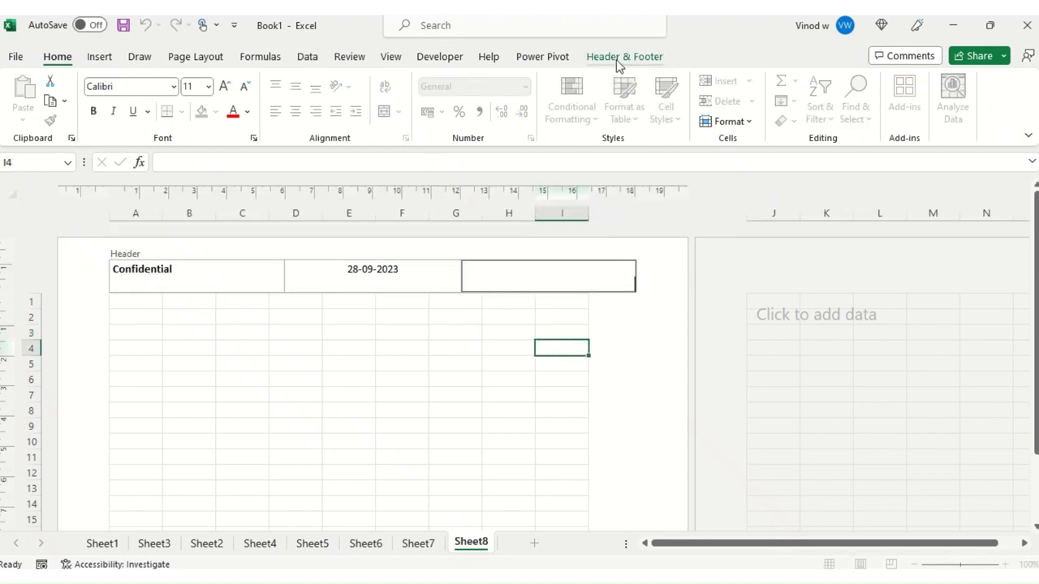
{"action": "left_click", "coordinate": [619, 59]}
{"action": "left_click", "coordinate": [22, 106]}
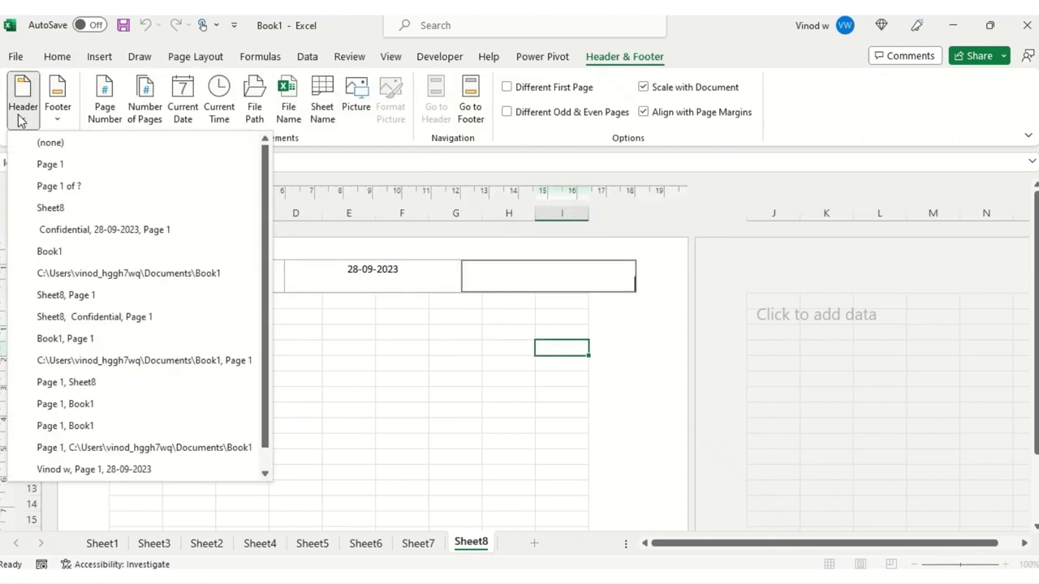
{"action": "scroll", "coordinate": [101, 398], "scroll_direction": "down", "scroll_amount": 1}
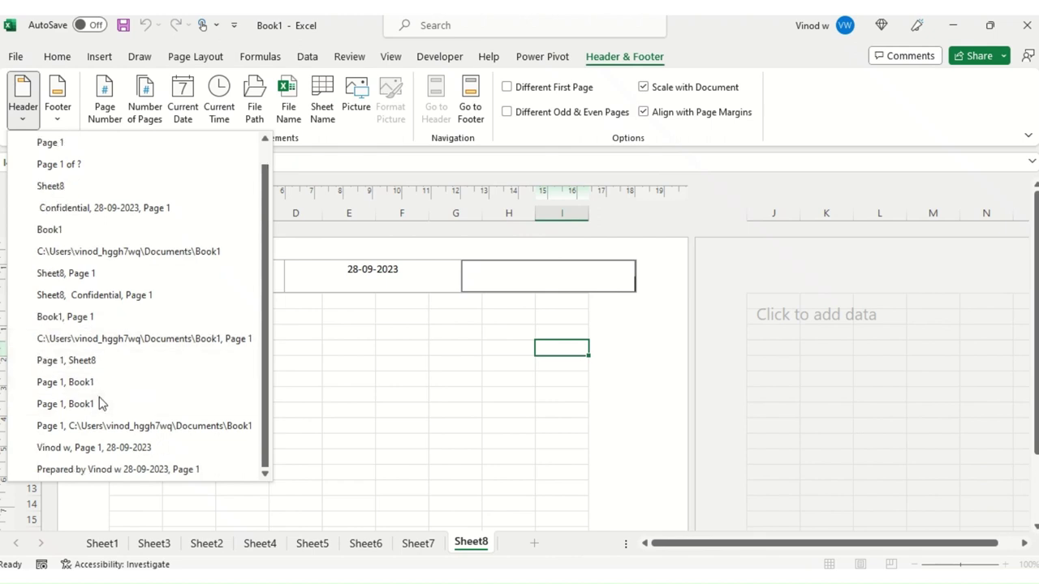
{"action": "left_click", "coordinate": [93, 448]}
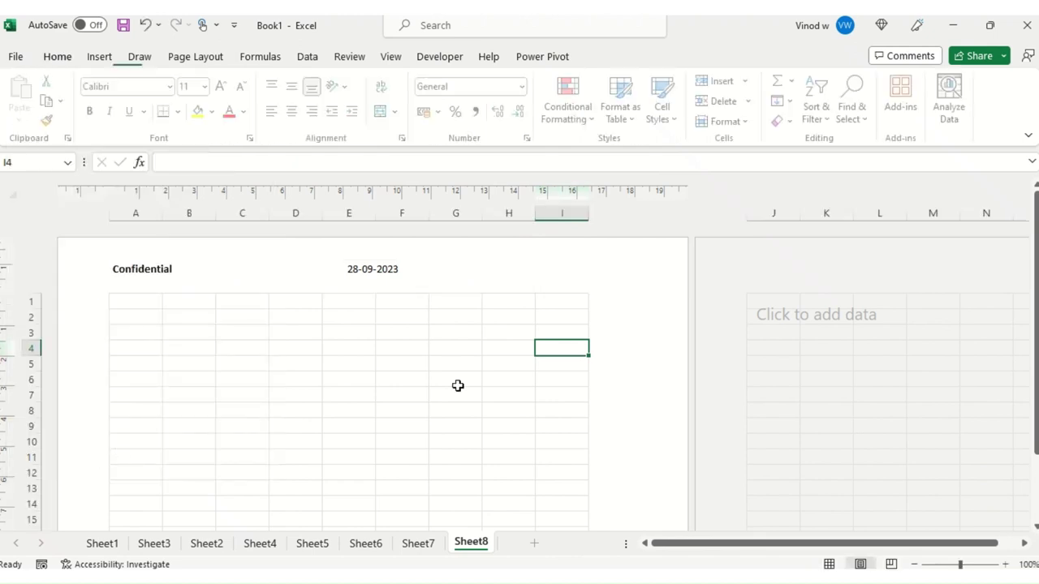
{"action": "left_click", "coordinate": [568, 277]}
{"action": "left_click", "coordinate": [595, 340]}
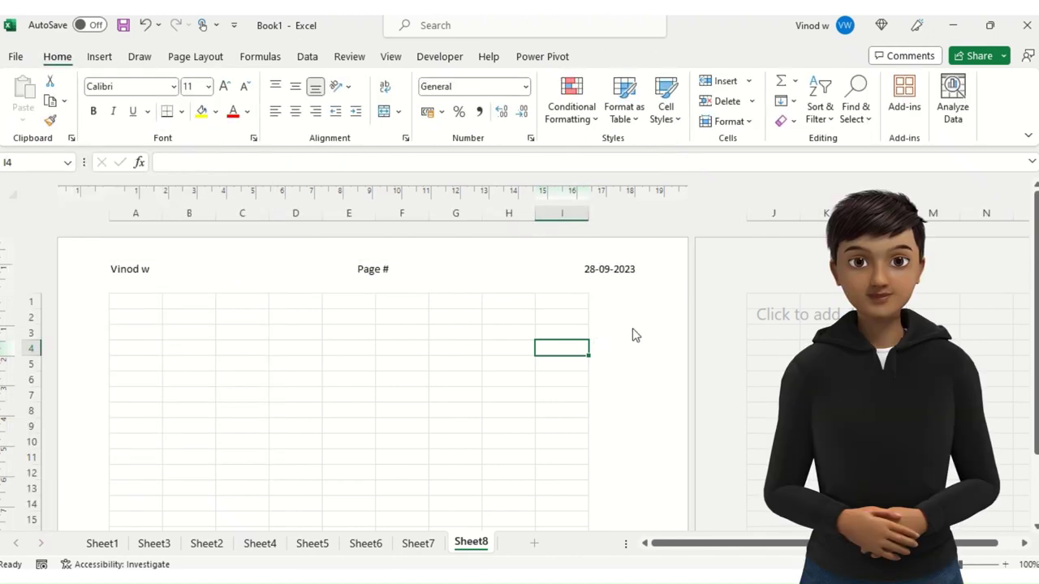
Step: Apply the preset "Prepared by" footer with the author's name, the date 28-09-2023 and "Page 1" to Sheet8
{"action": "scroll", "coordinate": [270, 391], "scroll_direction": "down", "scroll_amount": 9}
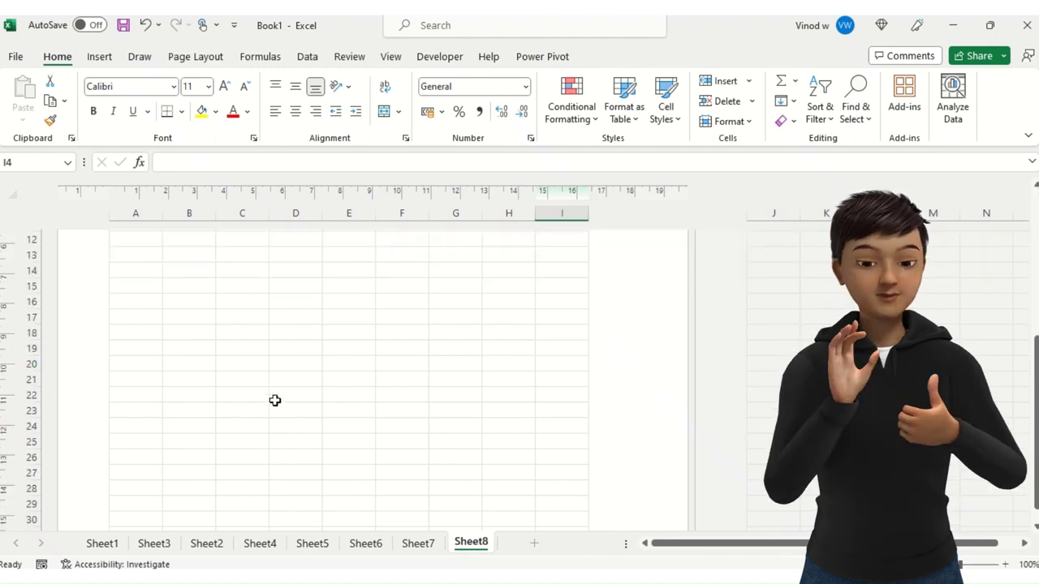
{"action": "scroll", "coordinate": [288, 386], "scroll_direction": "down", "scroll_amount": 4}
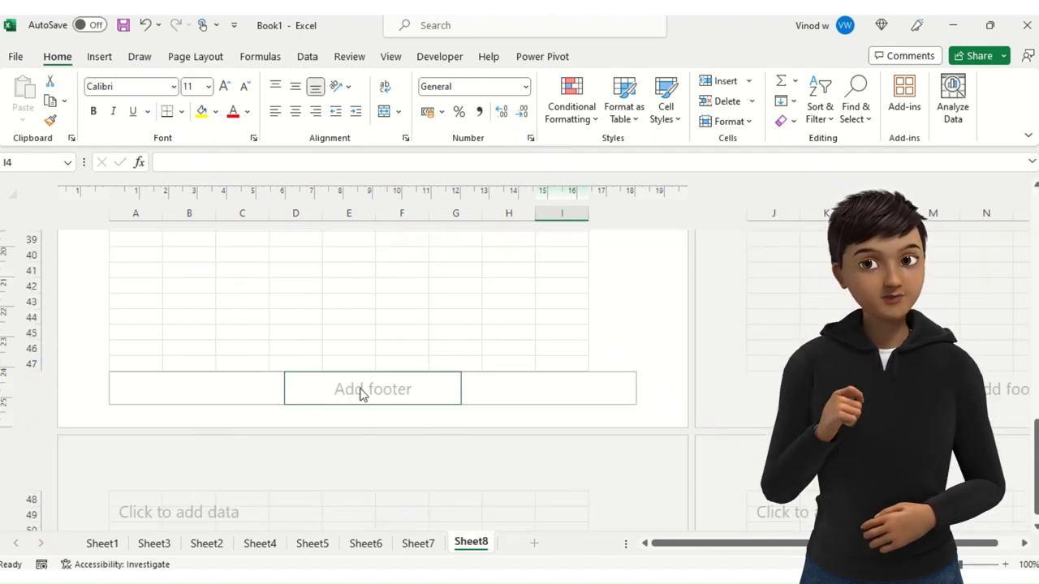
{"action": "left_click", "coordinate": [230, 389]}
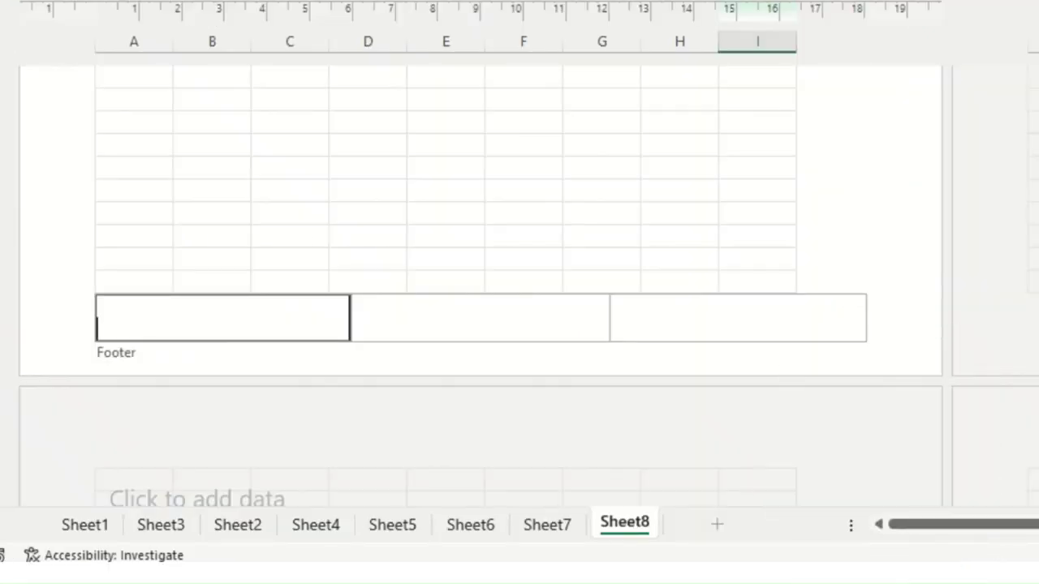
{"action": "left_click", "coordinate": [49, 2]}
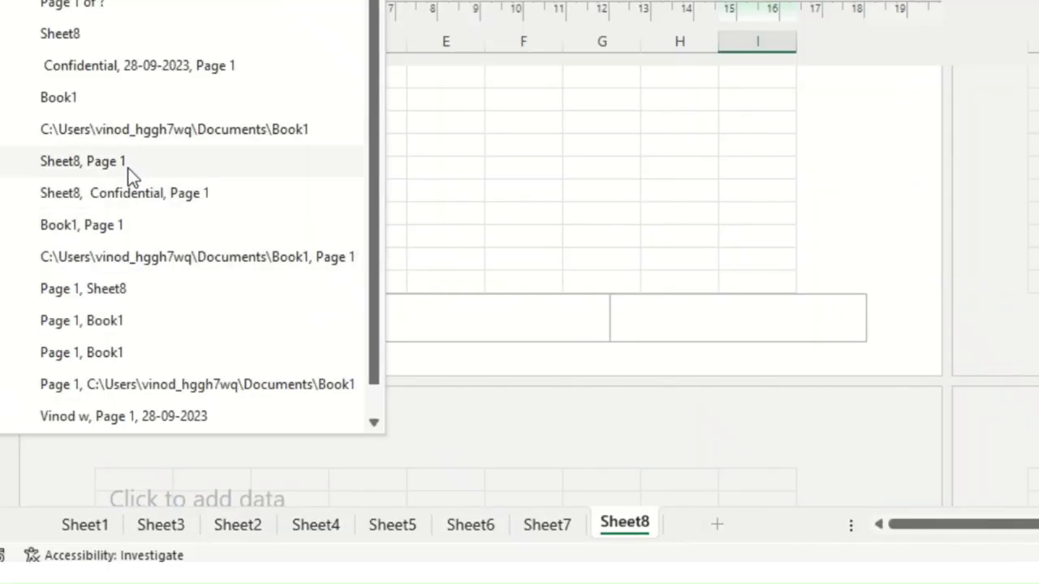
{"action": "scroll", "coordinate": [136, 338], "scroll_direction": "down", "scroll_amount": 1}
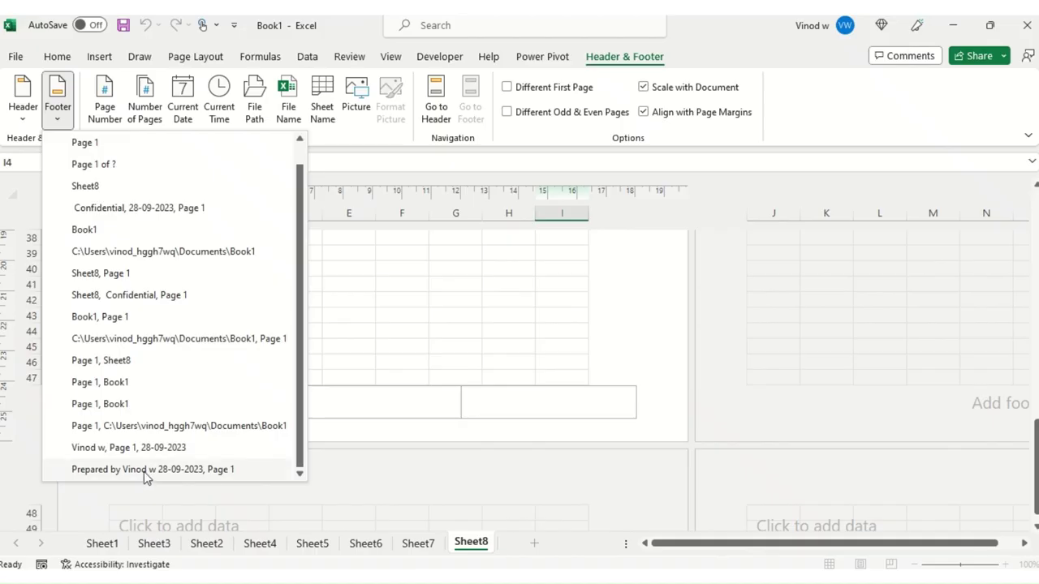
{"action": "left_click", "coordinate": [158, 416]}
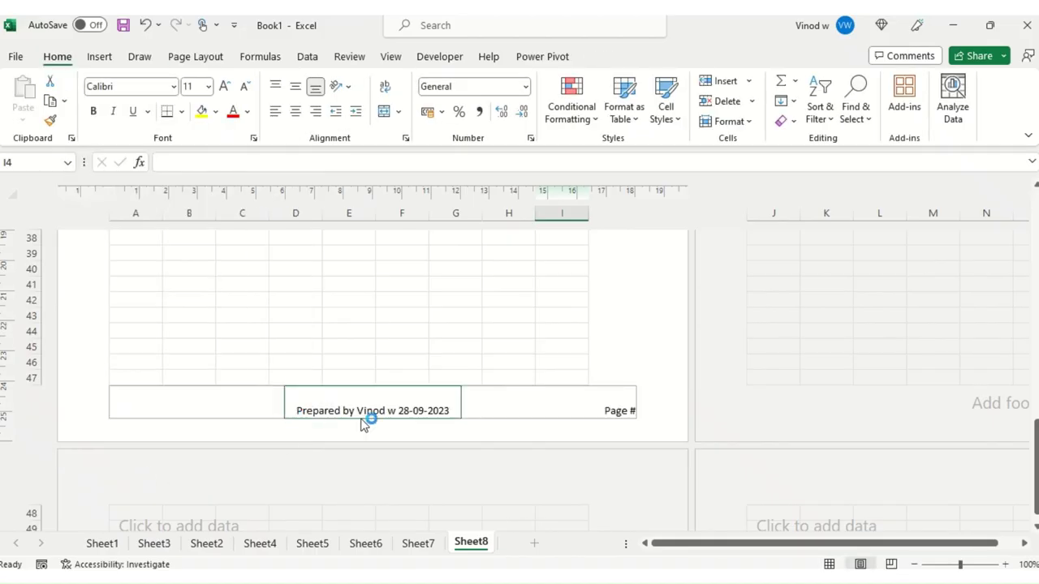
{"action": "left_click", "coordinate": [495, 313]}
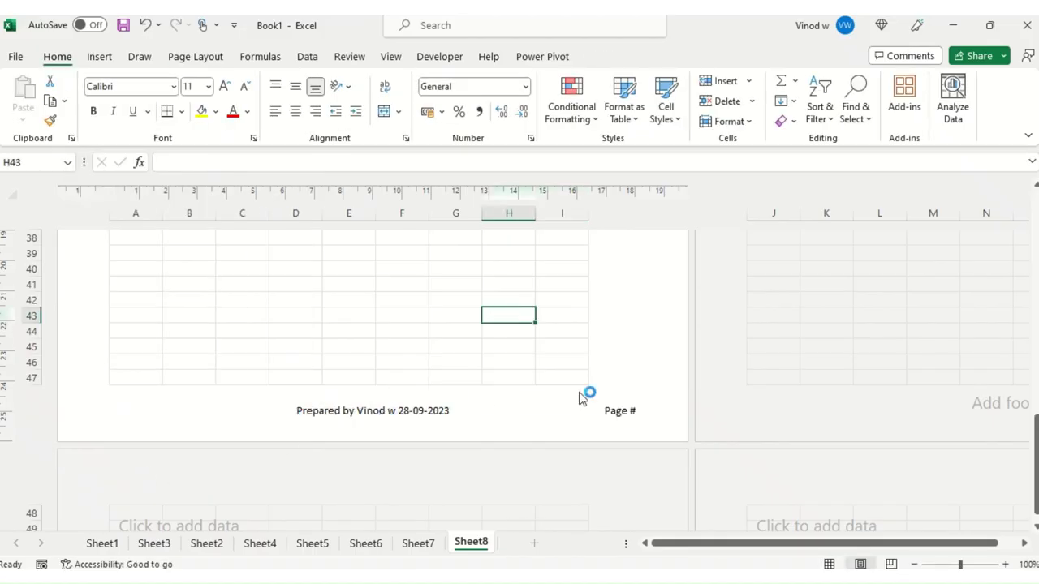
Step: Review the preset footer and the preset header on Sheet8's first page
{"action": "scroll", "coordinate": [495, 317], "scroll_direction": "up", "scroll_amount": 1}
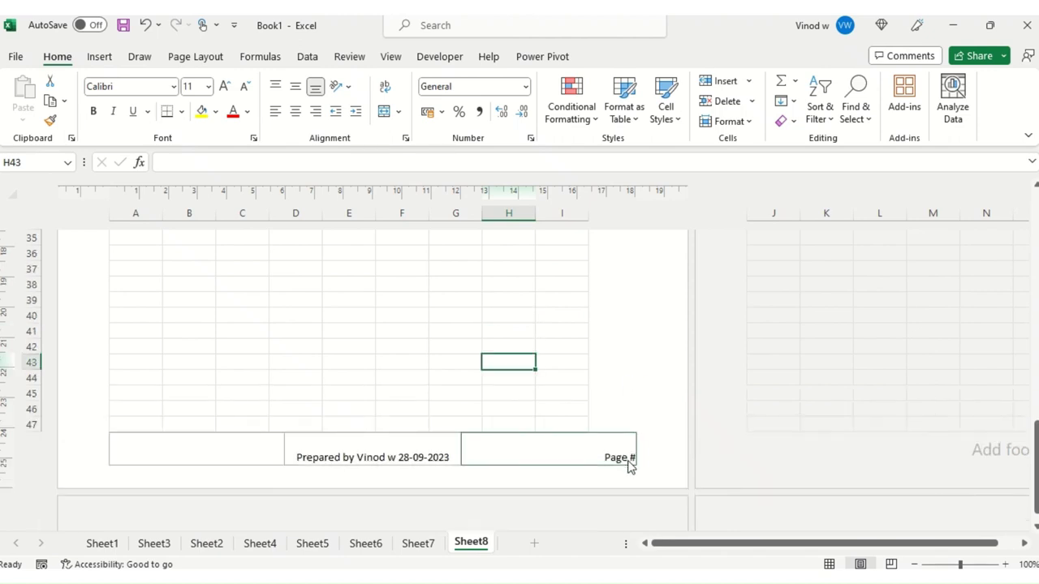
{"action": "scroll", "coordinate": [480, 351], "scroll_direction": "up", "scroll_amount": 10}
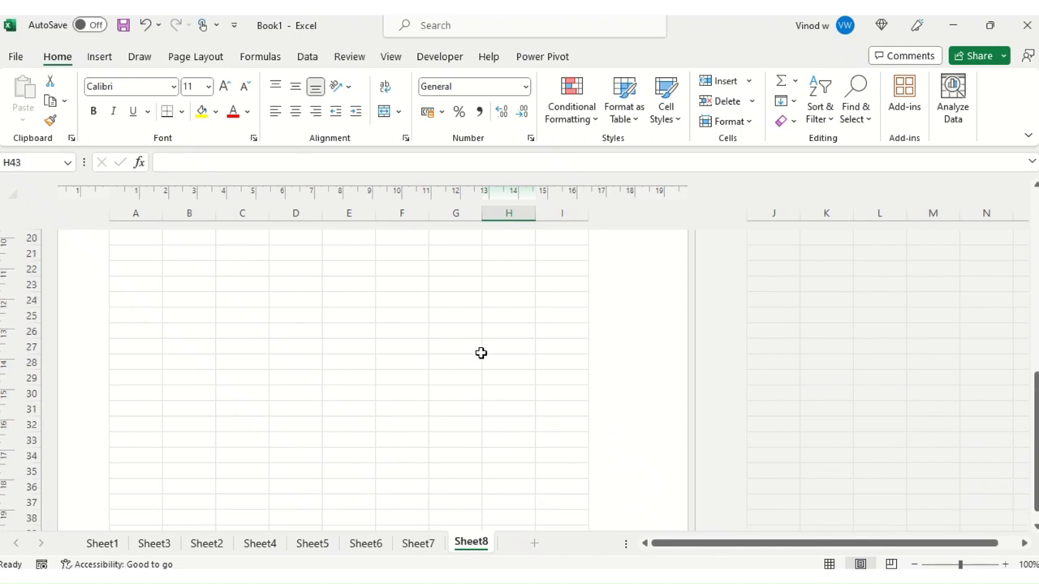
{"action": "scroll", "coordinate": [480, 352], "scroll_direction": "up", "scroll_amount": 3}
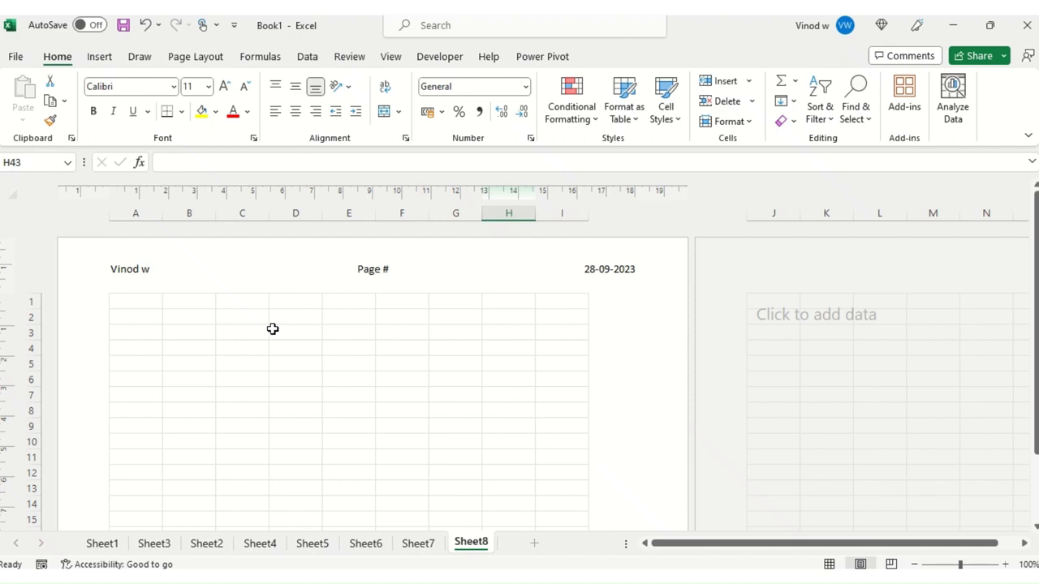
{"action": "left_click_drag", "start_coordinate": [255, 349], "coordinate": [444, 354]}
{"action": "left_click", "coordinate": [296, 382]}
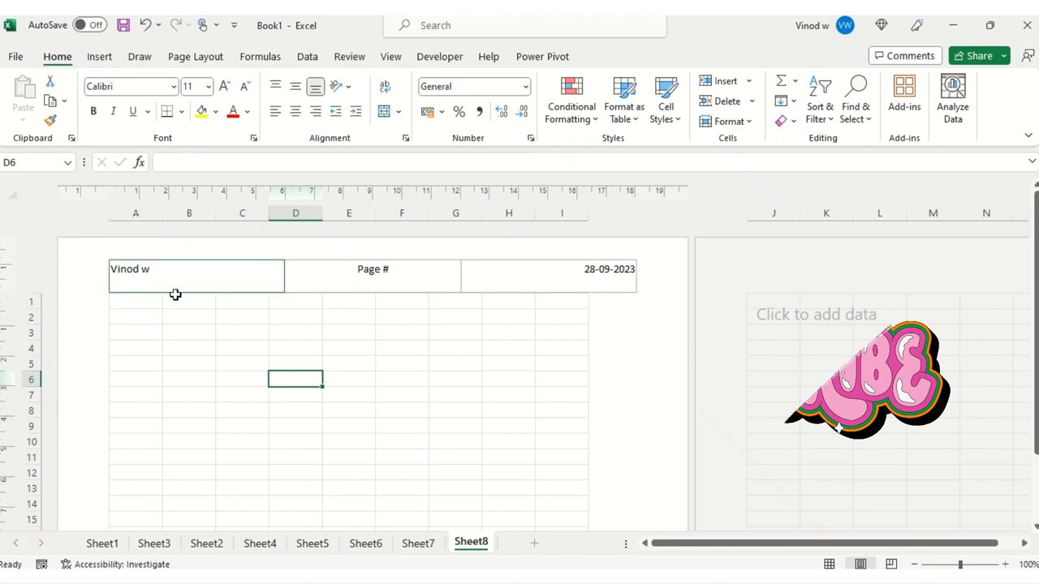
{"action": "left_click", "coordinate": [190, 332]}
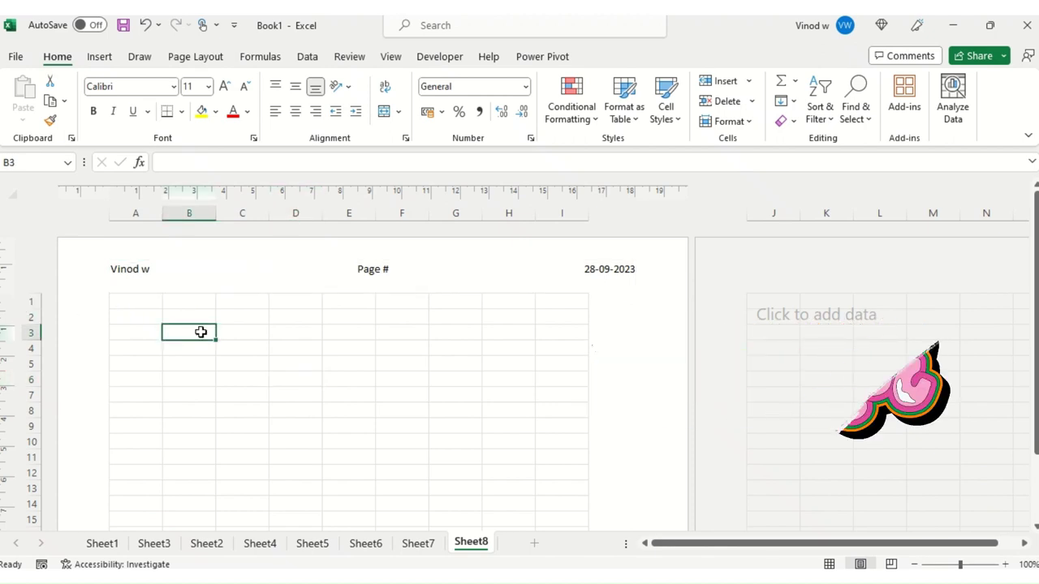
Step: Reopen Sheet8's header for editing and replace the author's name in its left section with the current date and current time
{"action": "left_click", "coordinate": [96, 58]}
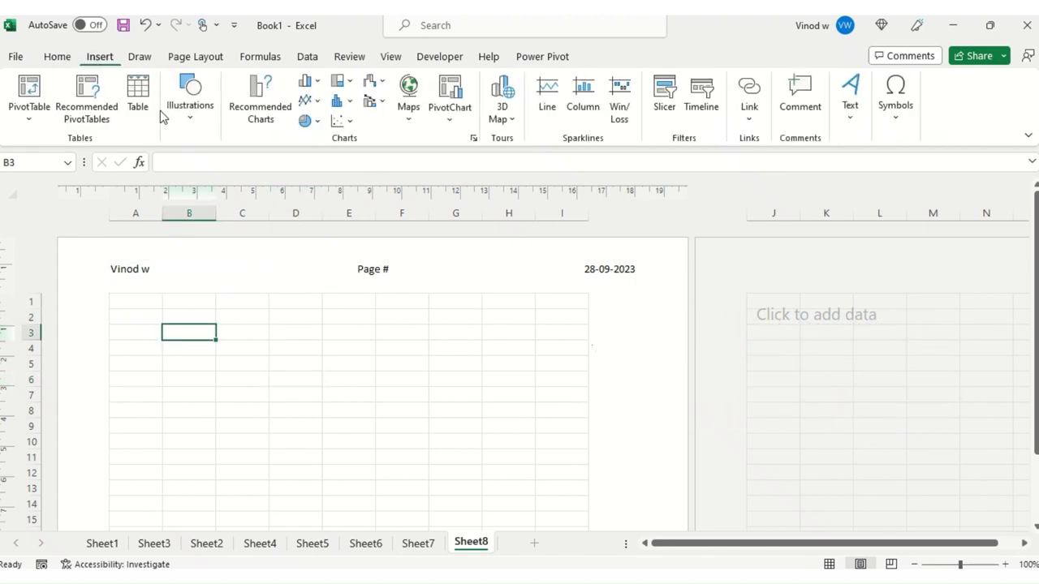
{"action": "left_click", "coordinate": [848, 114]}
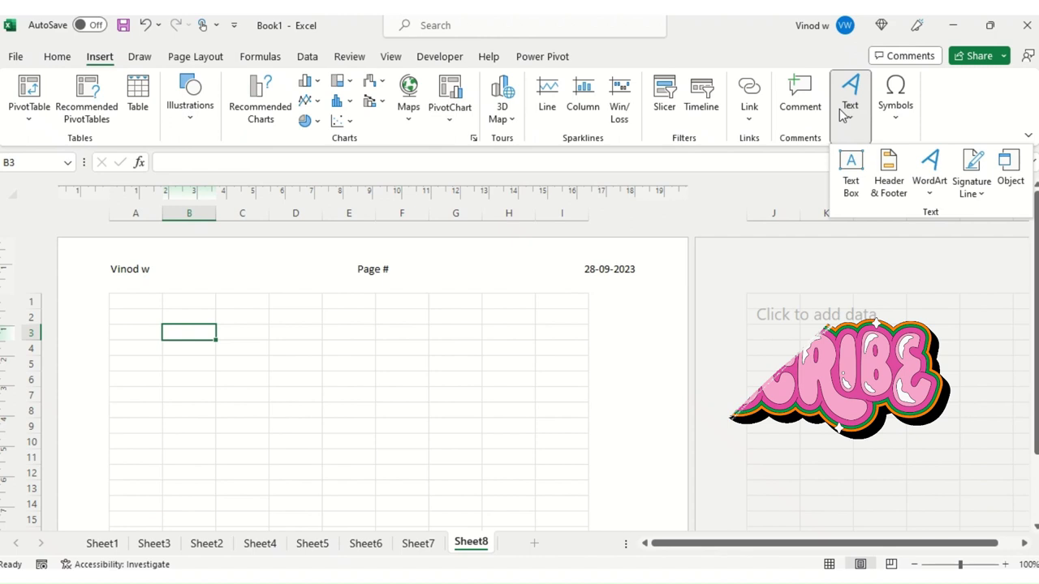
{"action": "left_click", "coordinate": [889, 180]}
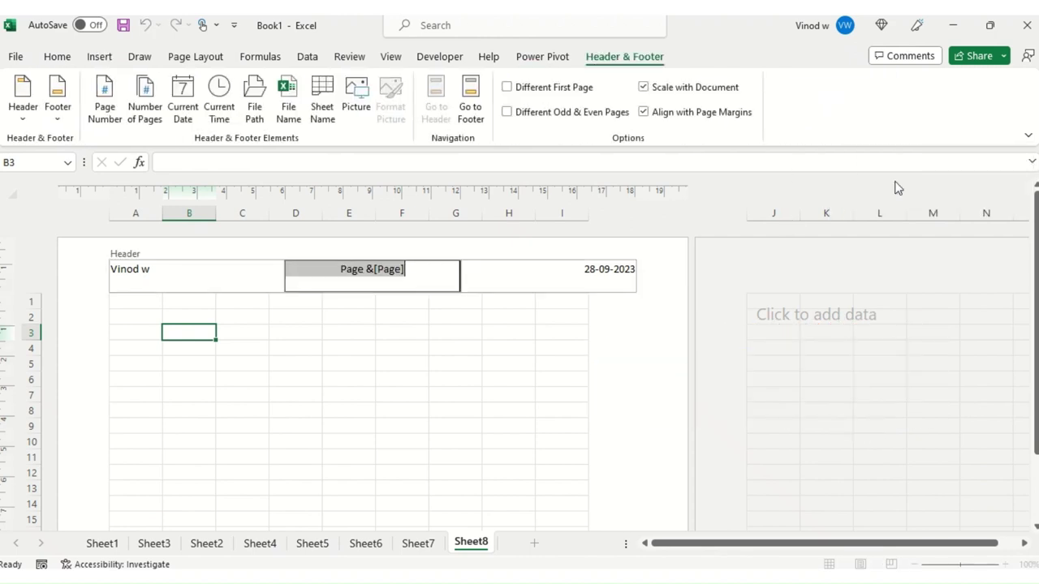
{"action": "left_click", "coordinate": [220, 278]}
{"action": "left_click", "coordinate": [439, 281]}
{"action": "left_click", "coordinate": [486, 278]}
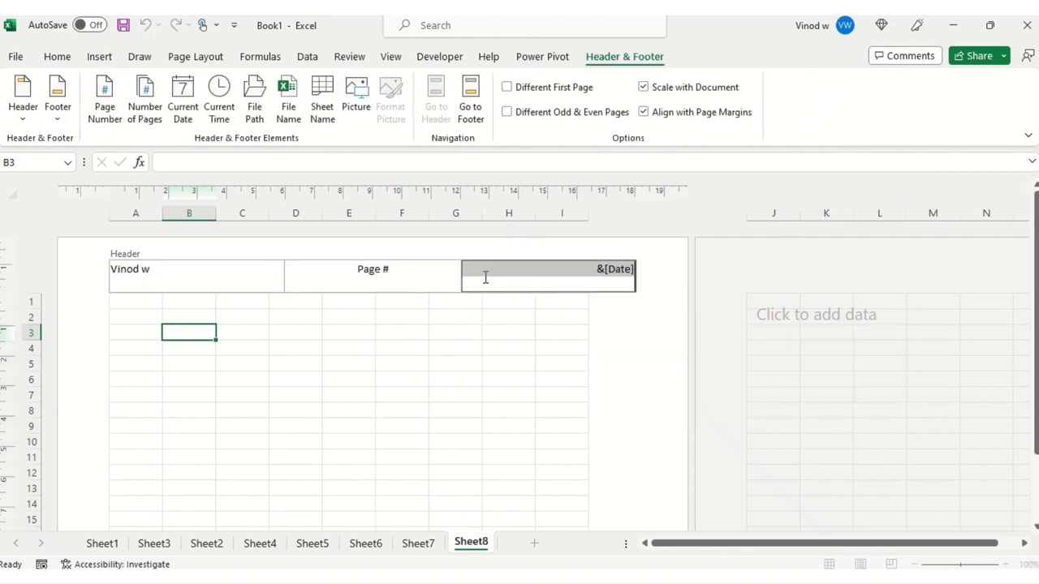
{"action": "left_click", "coordinate": [149, 274]}
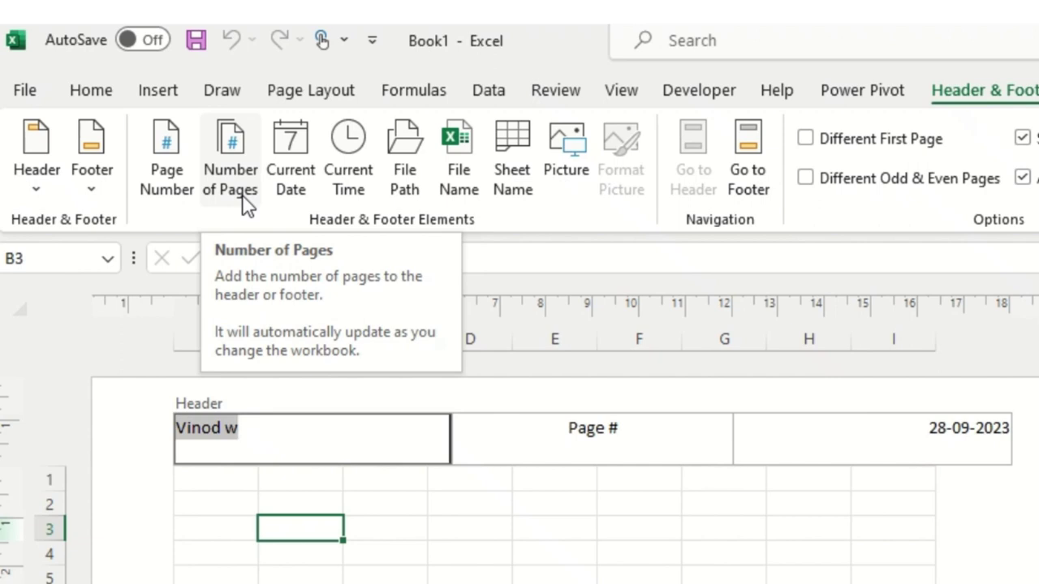
{"action": "left_click", "coordinate": [302, 197]}
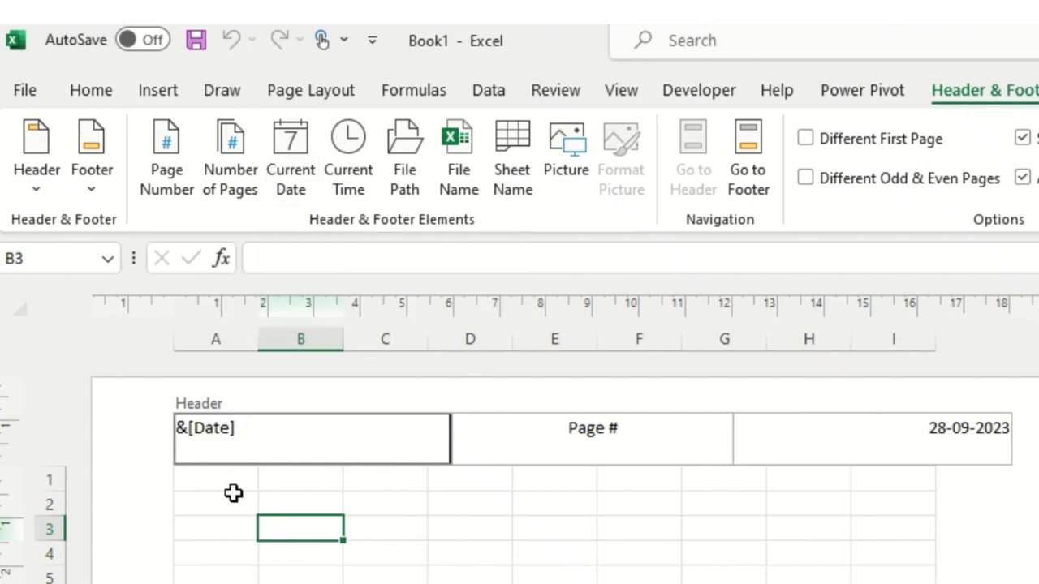
{"action": "left_click", "coordinate": [349, 183]}
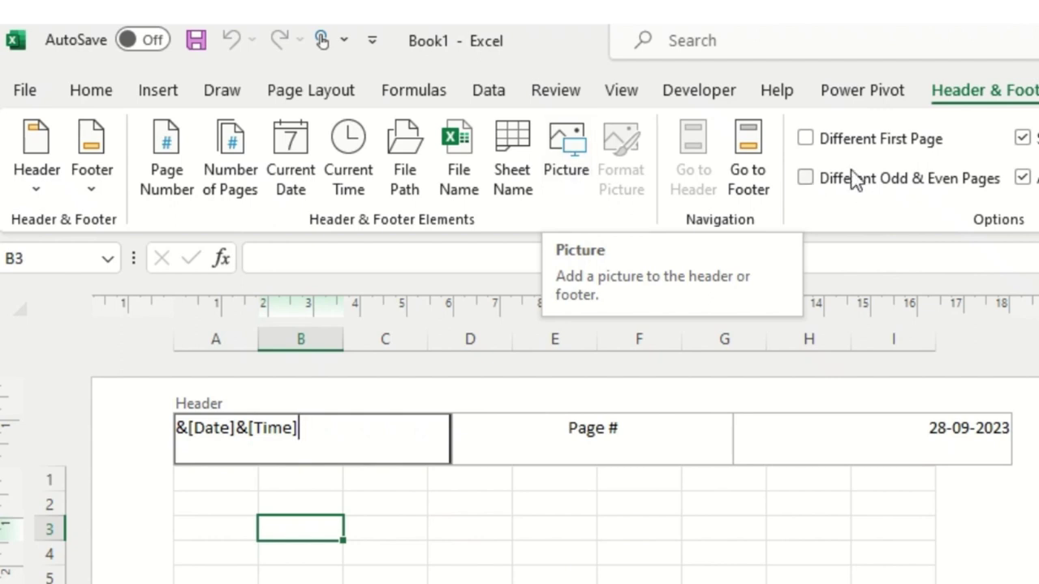
Step: Go to Sheet8's footer, return to its header, and look over the following pages of the sheet
{"action": "left_click", "coordinate": [747, 162]}
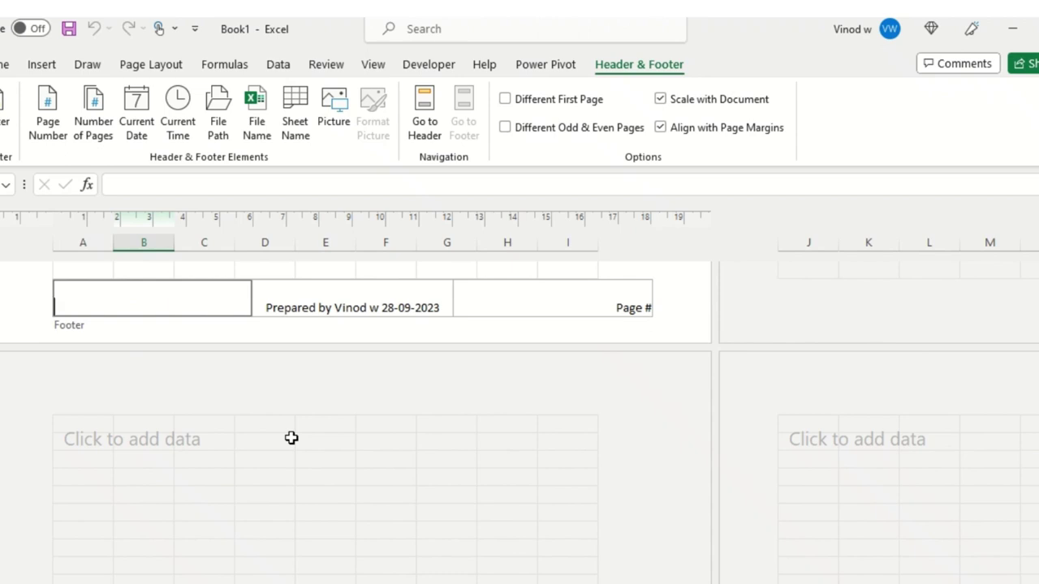
{"action": "left_click", "coordinate": [145, 444]}
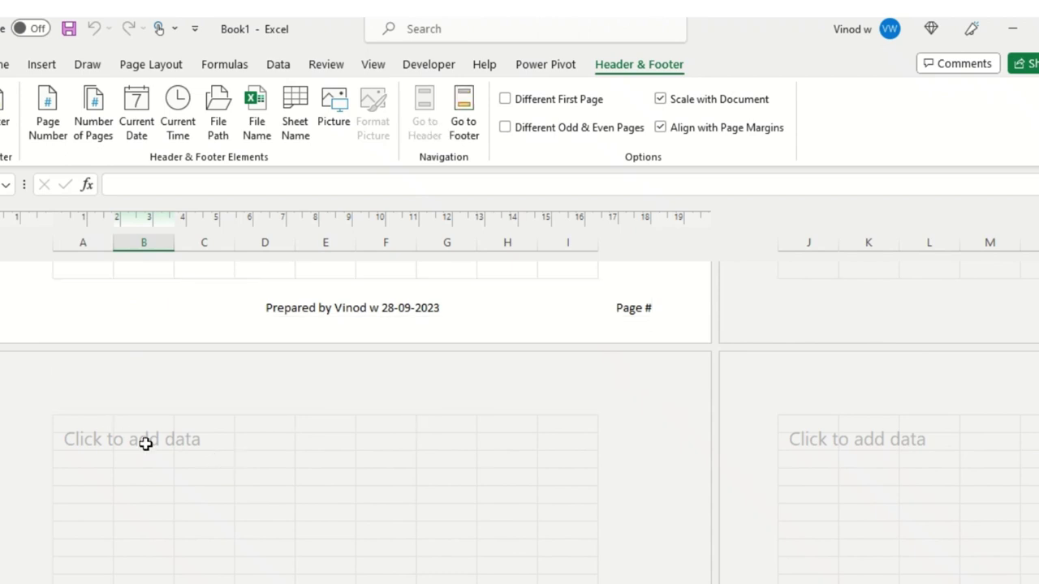
{"action": "scroll", "coordinate": [195, 490], "scroll_direction": "down", "scroll_amount": 5}
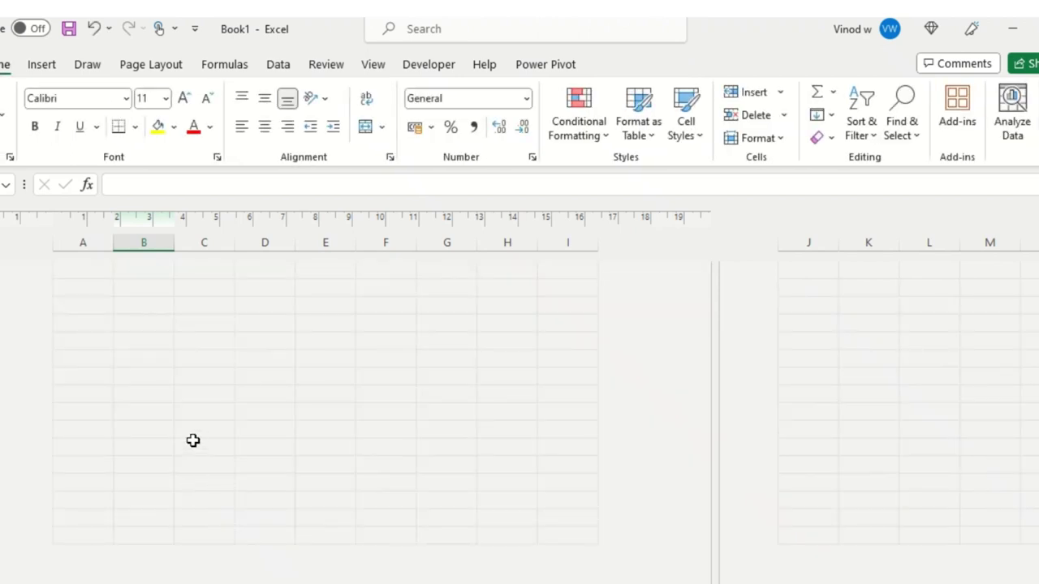
{"action": "scroll", "coordinate": [197, 438], "scroll_direction": "down", "scroll_amount": 3}
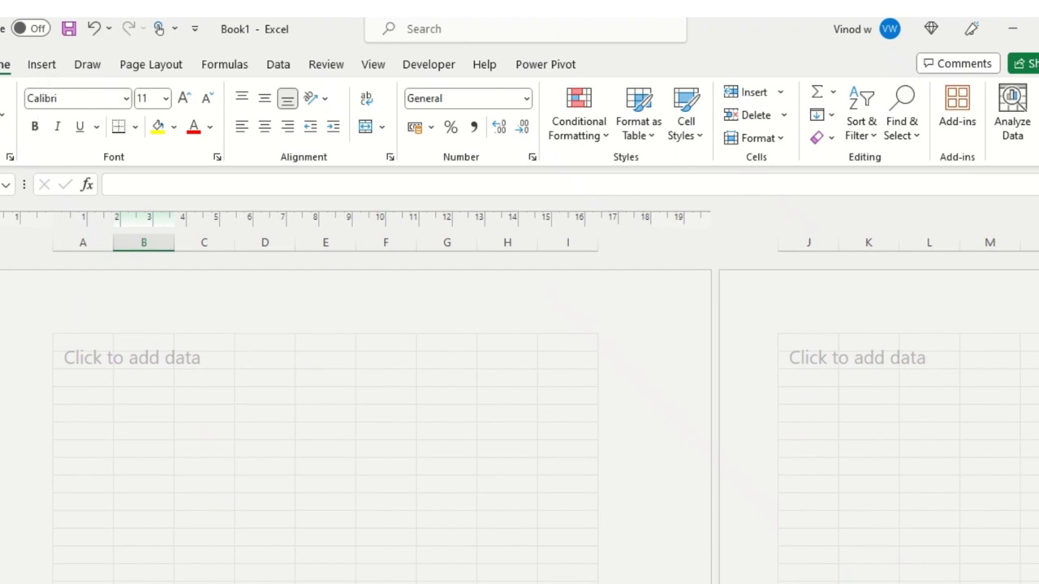
{"action": "key", "text": "alt+w"}
{"action": "key", "text": "l"}
{"action": "left_click", "coordinate": [152, 295]}
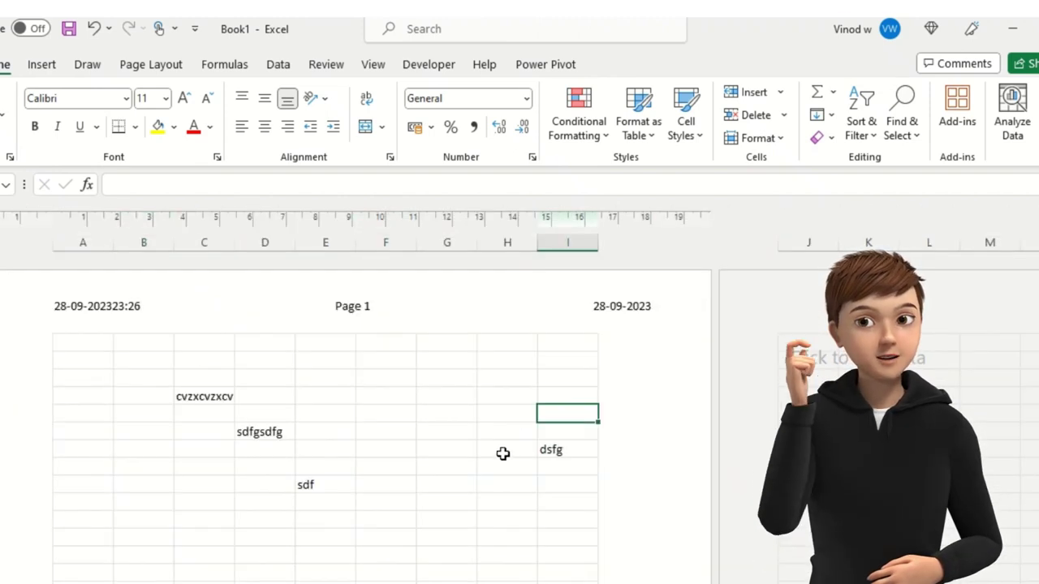
Step: Enter the sample text "sdfasdf" in F9, "asdf" in D6 and C9, and "sdf" in D12 on Sheet8
{"action": "left_click", "coordinate": [367, 484]}
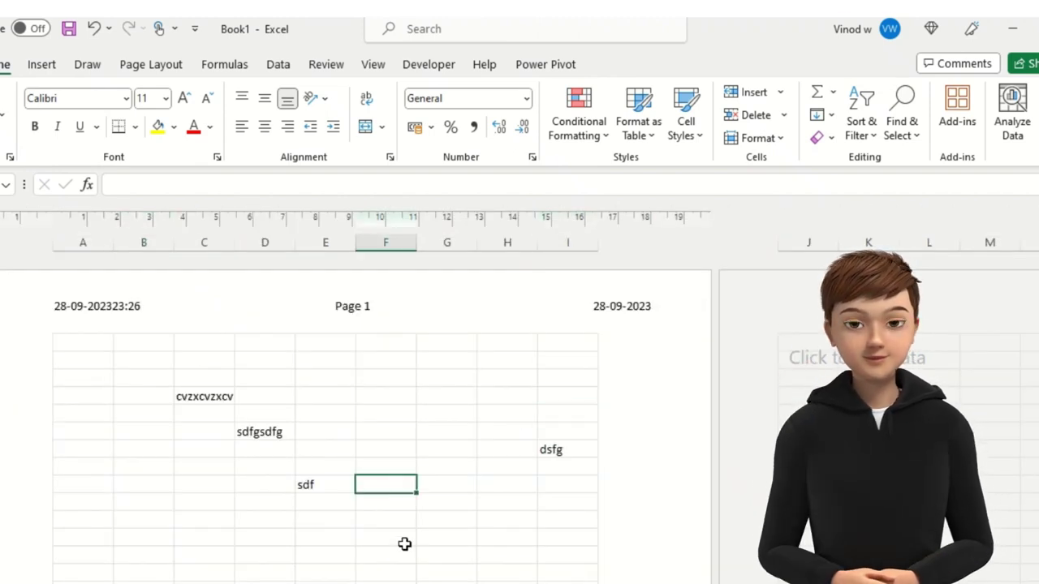
{"action": "type", "text": "sdfasdf"}
{"action": "left_click", "coordinate": [283, 431]}
{"action": "type", "text": "asdf"}
{"action": "left_click", "coordinate": [209, 485]}
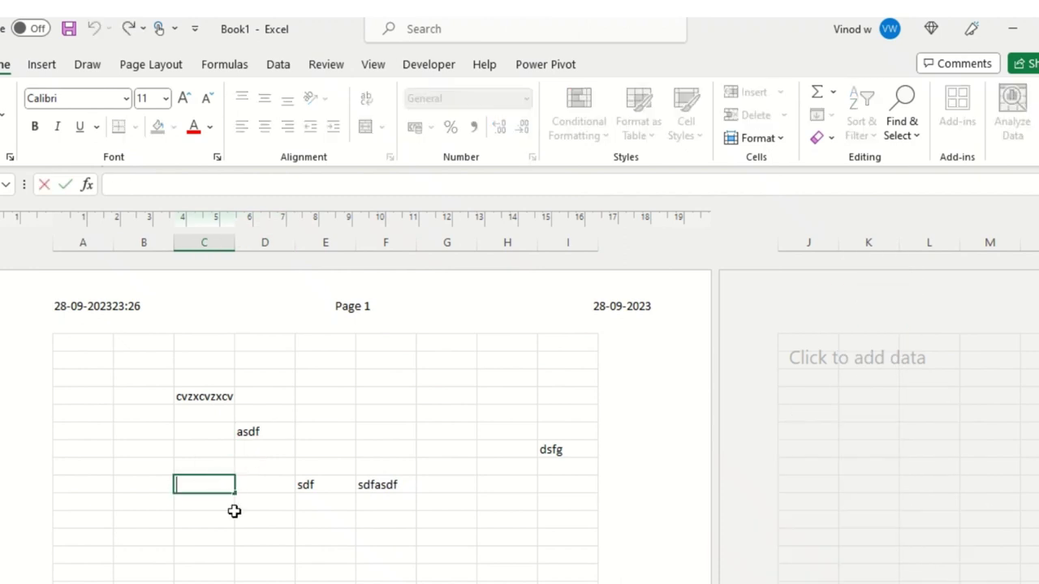
{"action": "type", "text": "asdf"}
{"action": "left_click", "coordinate": [268, 538]}
{"action": "type", "text": "sdf"}
{"action": "left_click", "coordinate": [406, 539]}
{"action": "left_click", "coordinate": [404, 391]}
{"action": "left_click", "coordinate": [325, 356]}
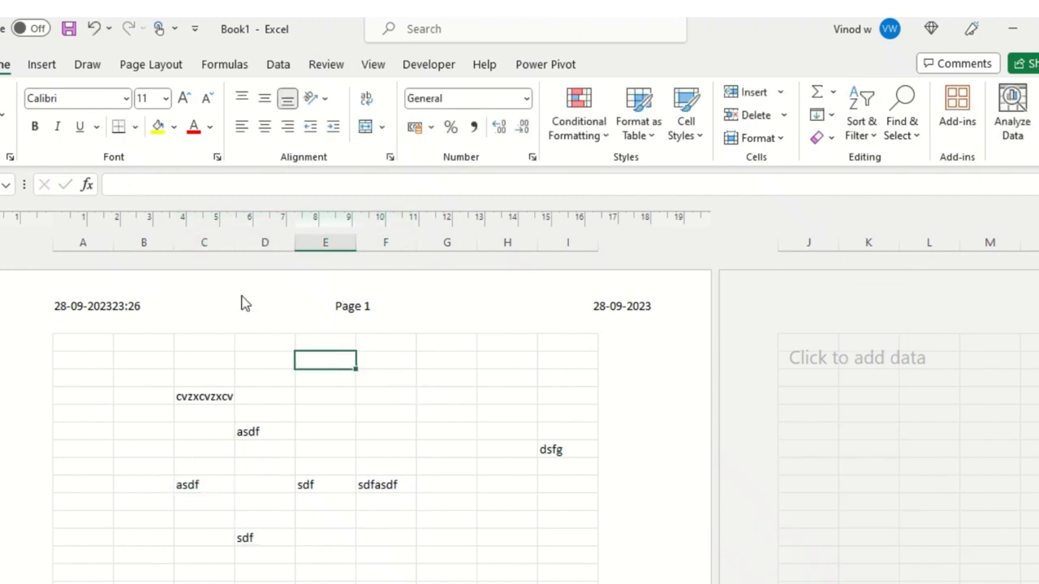
{"action": "left_click", "coordinate": [277, 367]}
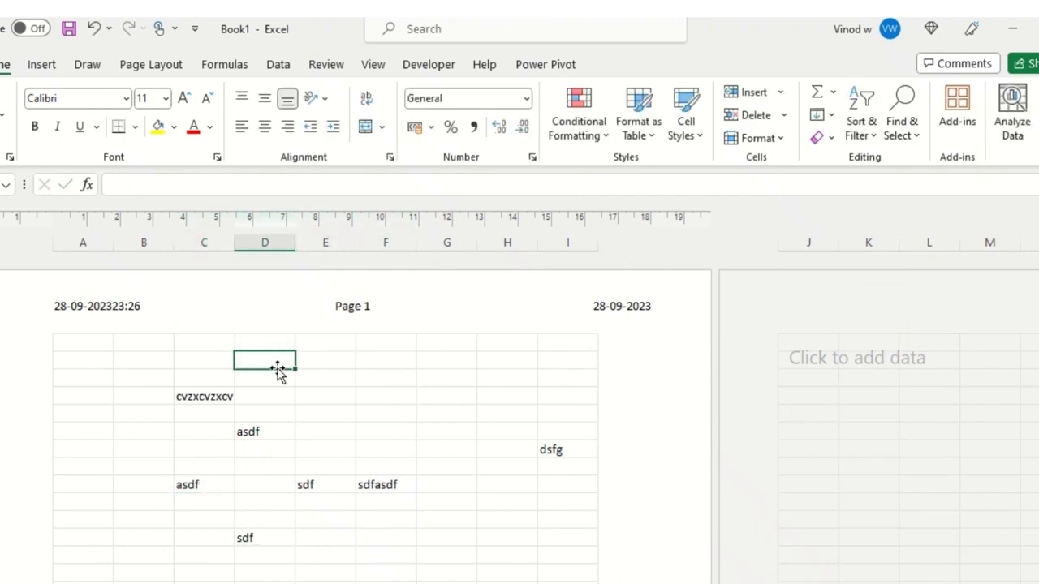
Step: Examine the header and footer in Sheet8's print preview, and return to the worksheet
{"action": "key", "text": "ctrl+p"}
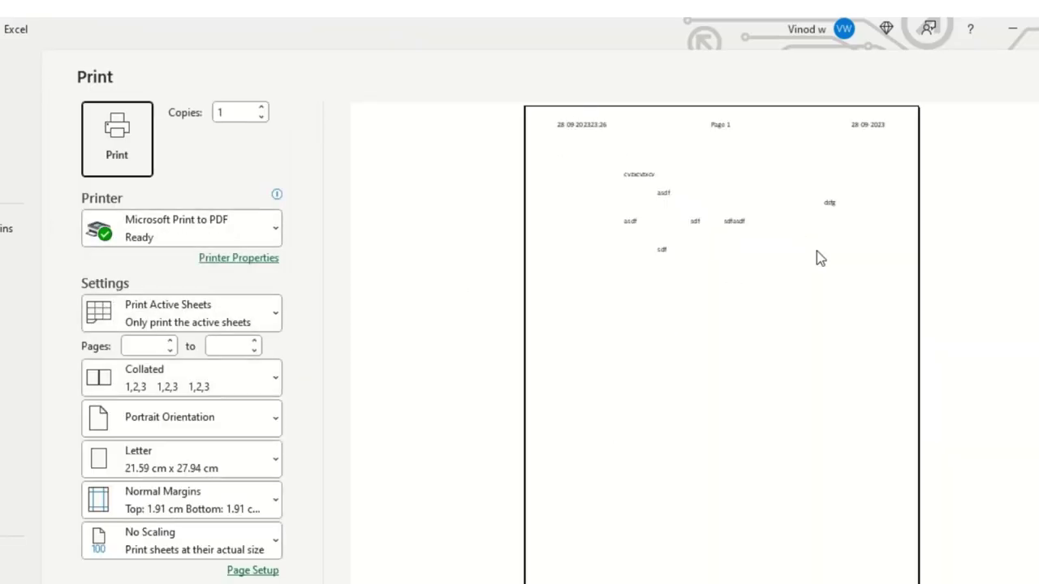
{"action": "left_click", "coordinate": [589, 135]}
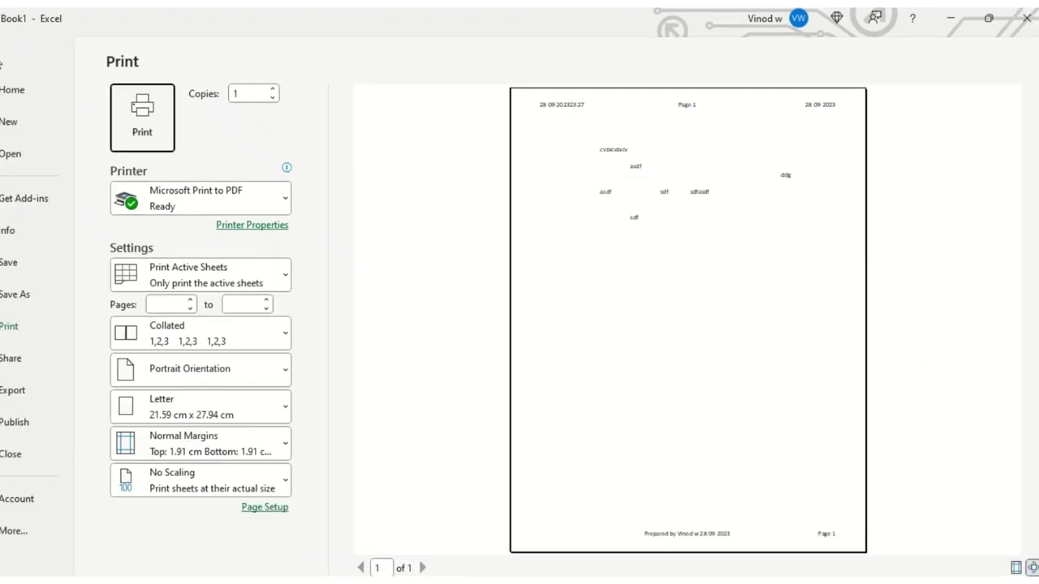
{"action": "key", "text": "Escape"}
{"action": "left_click", "coordinate": [362, 297]}
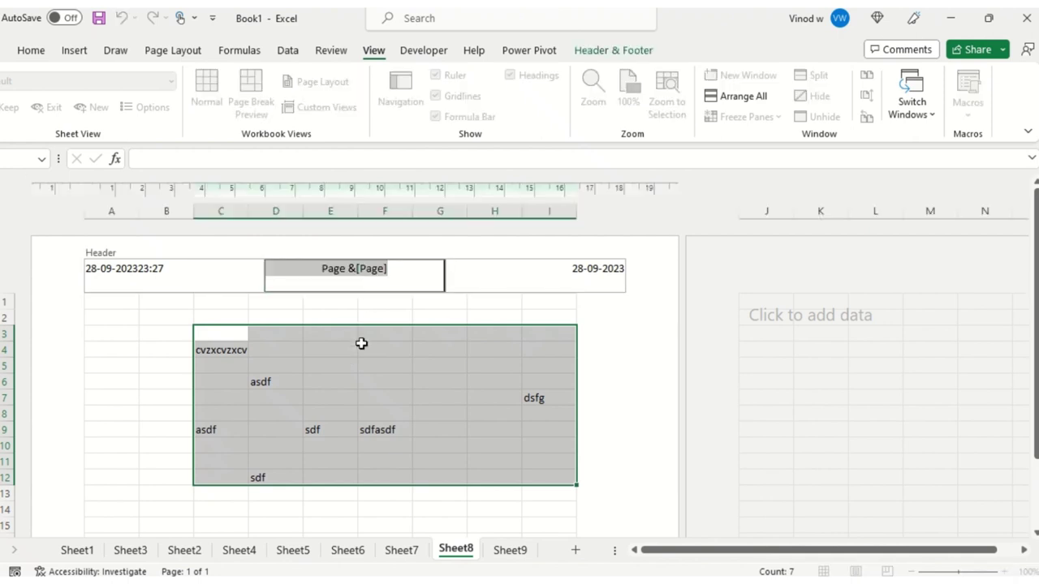